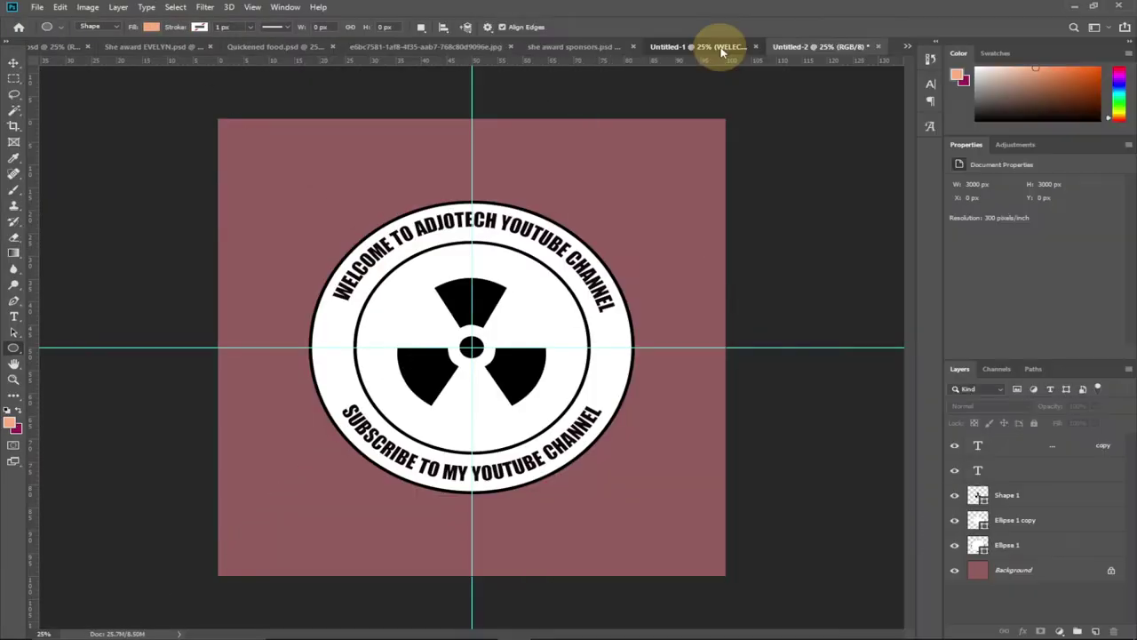
Create a new 10 x 10 inch, 300 pixels/inch RGB document with the custom background colour #935353.
click(722, 48)
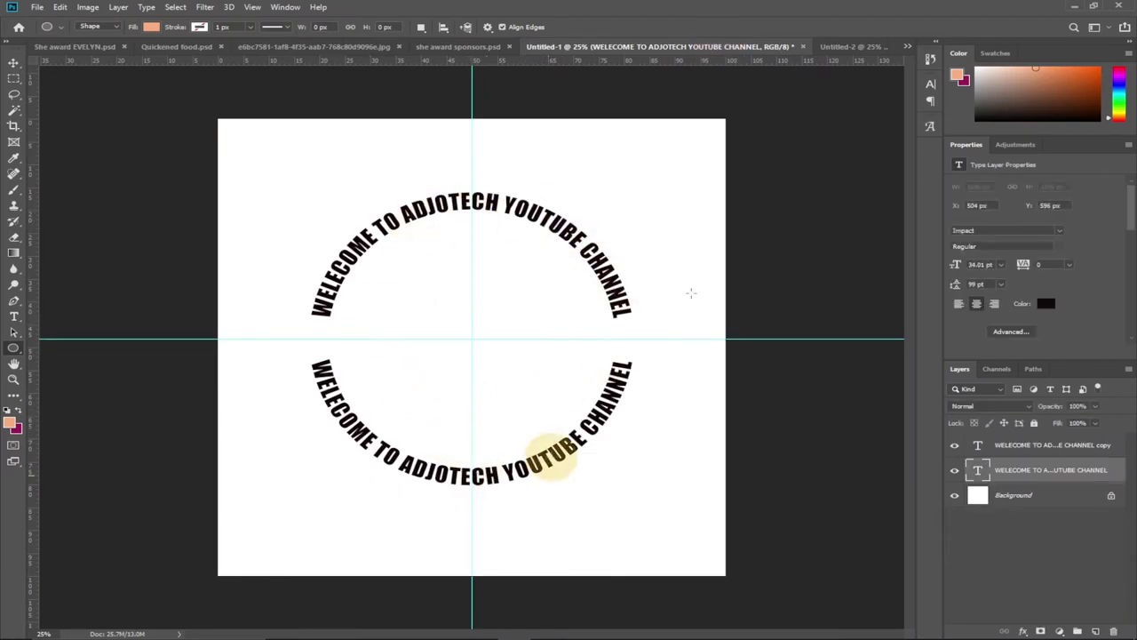
click(849, 46)
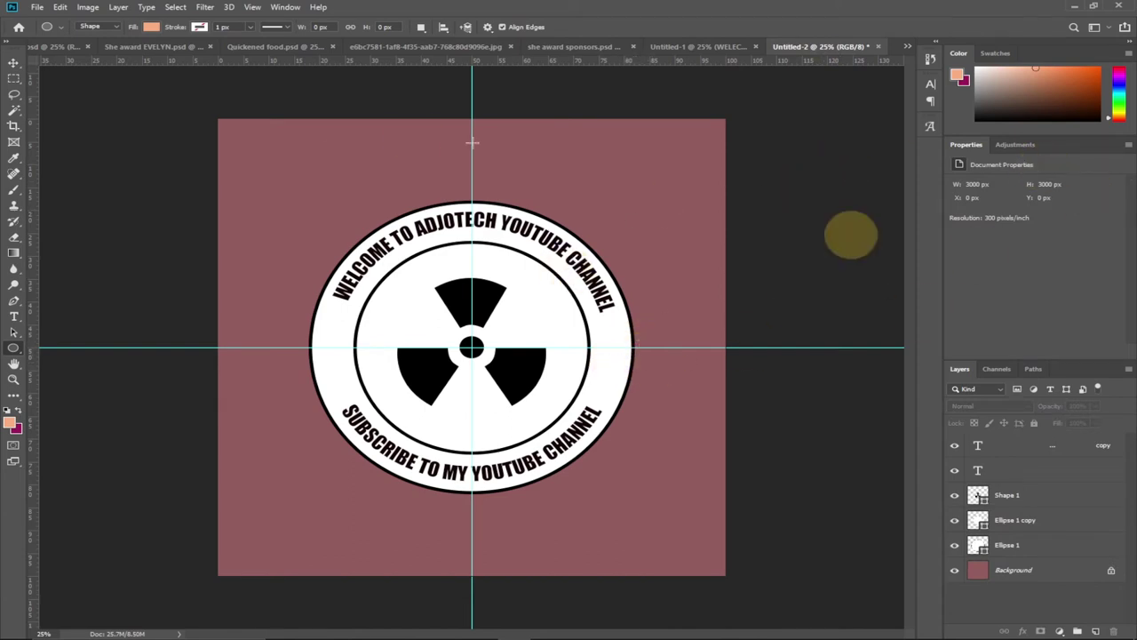
click(37, 7)
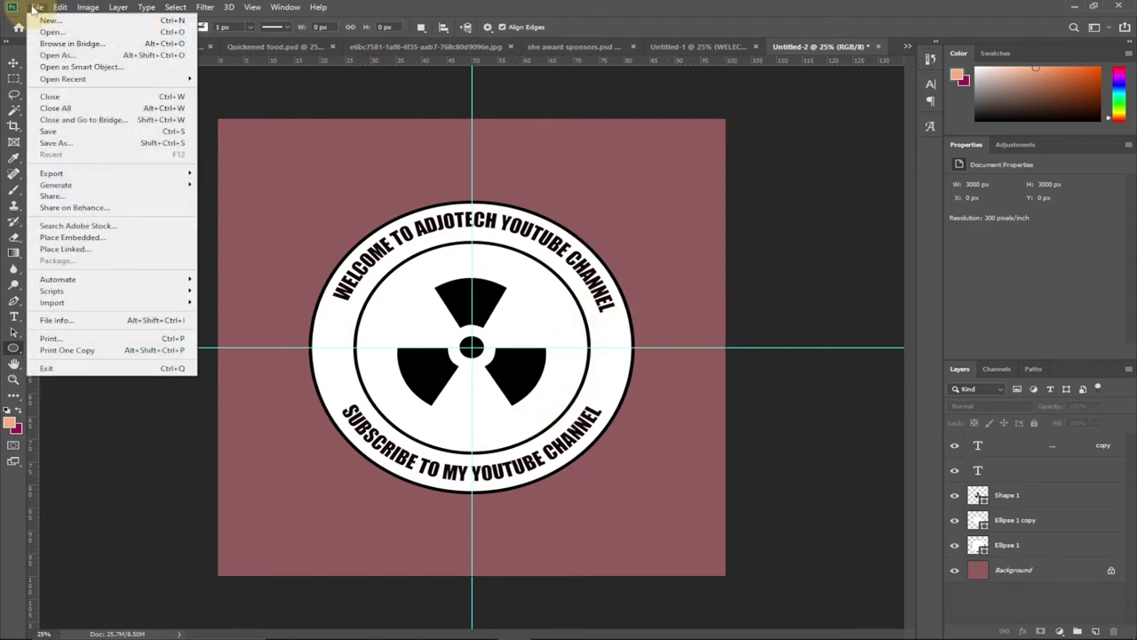
click(40, 9)
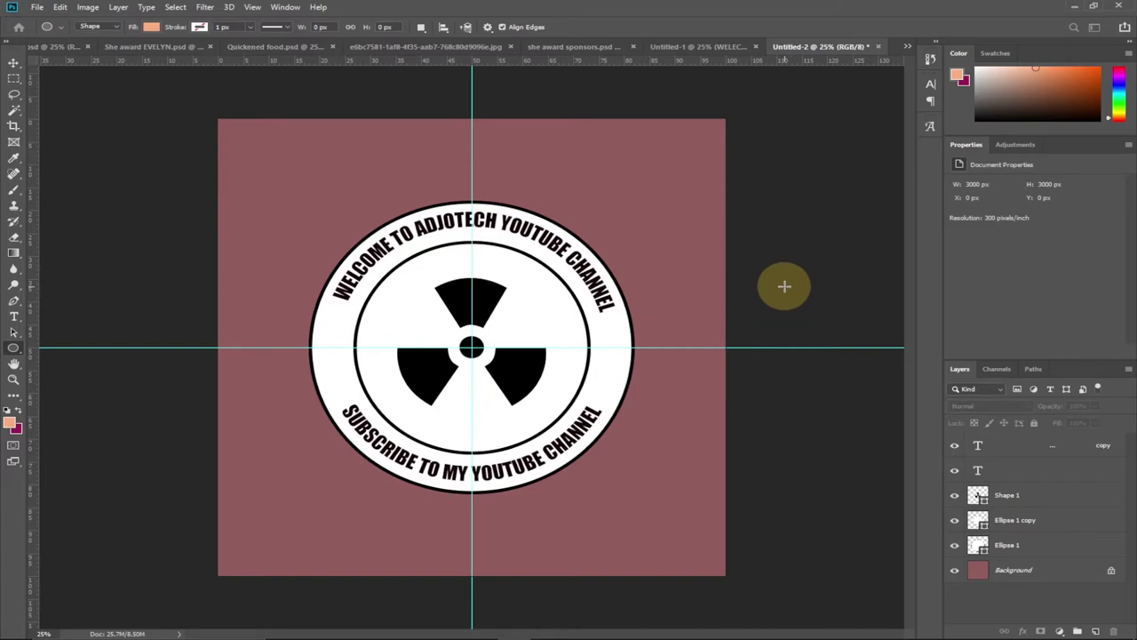
key(ctrl+n)
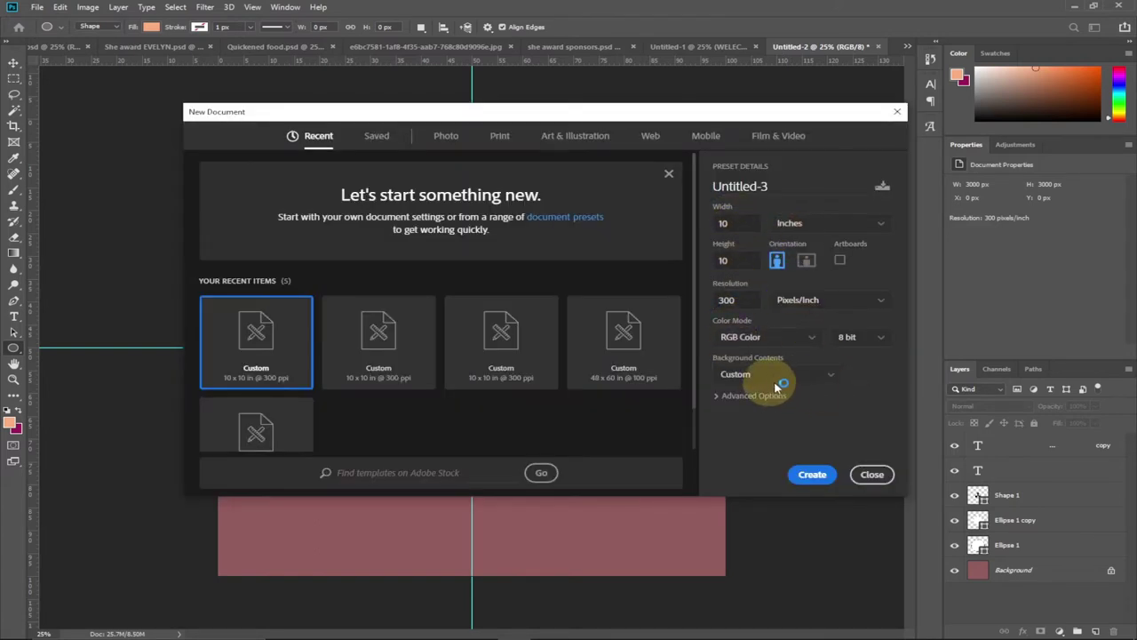
click(860, 381)
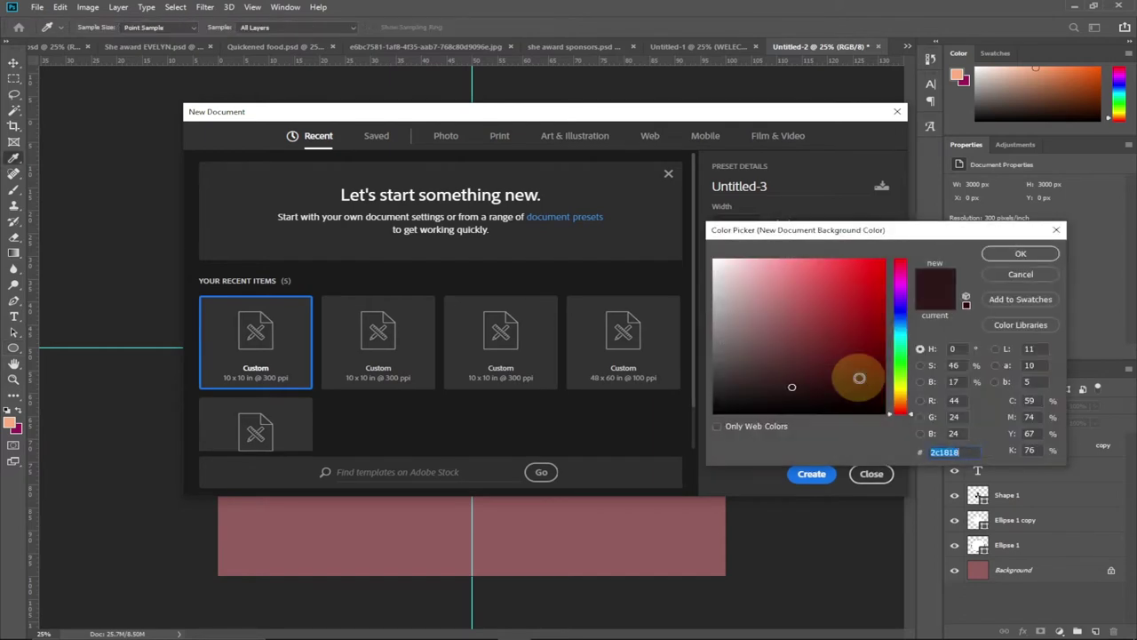
click(774, 329)
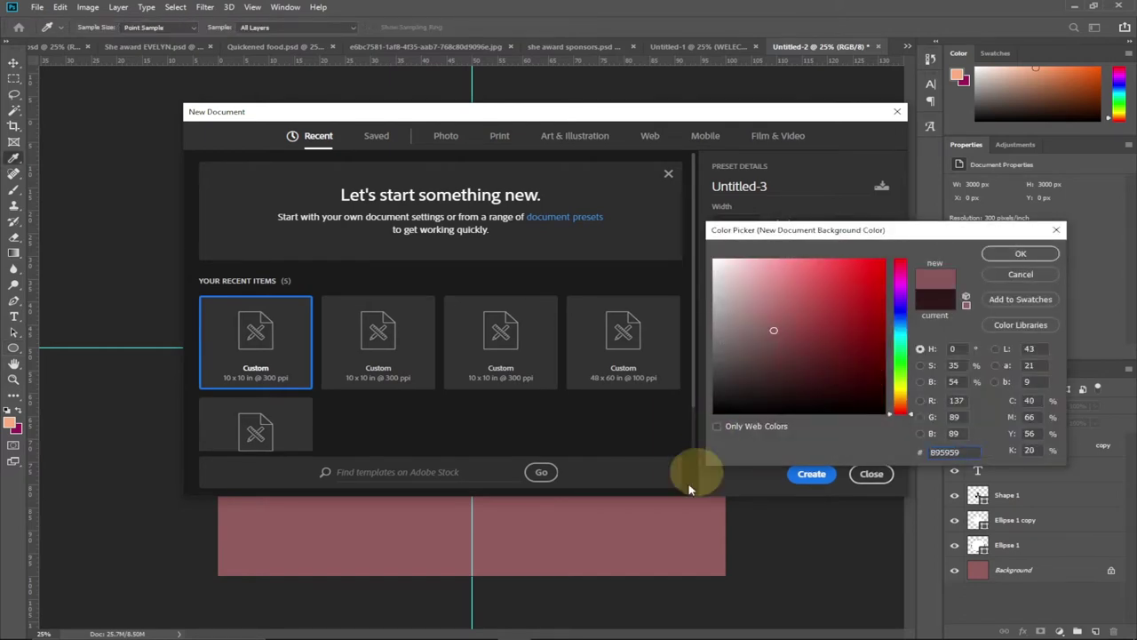
click(787, 324)
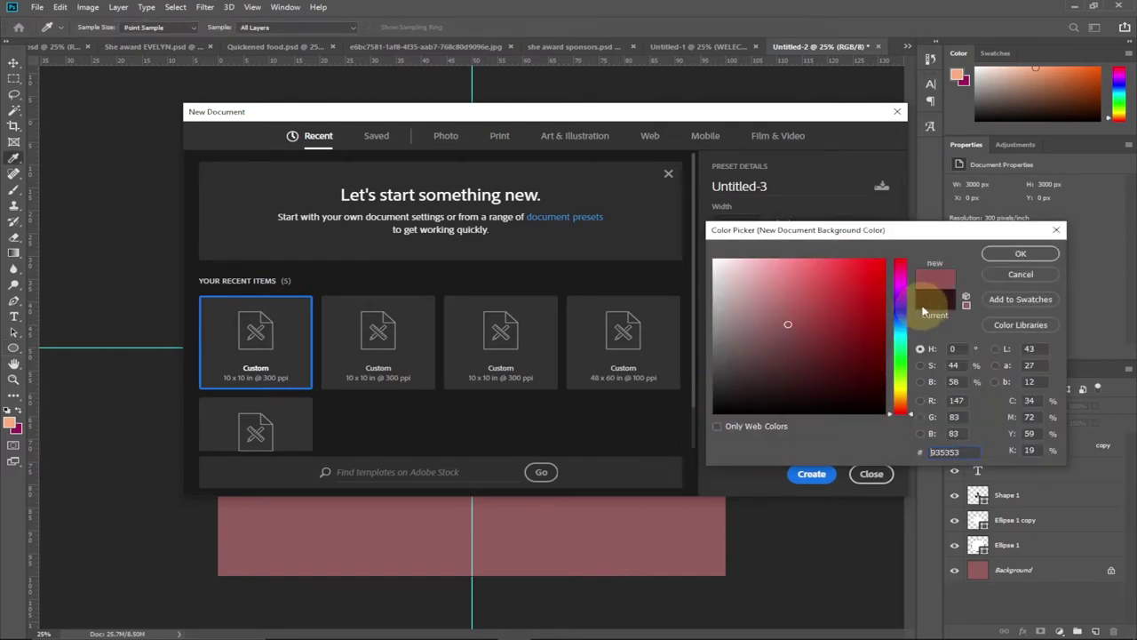
click(1021, 255)
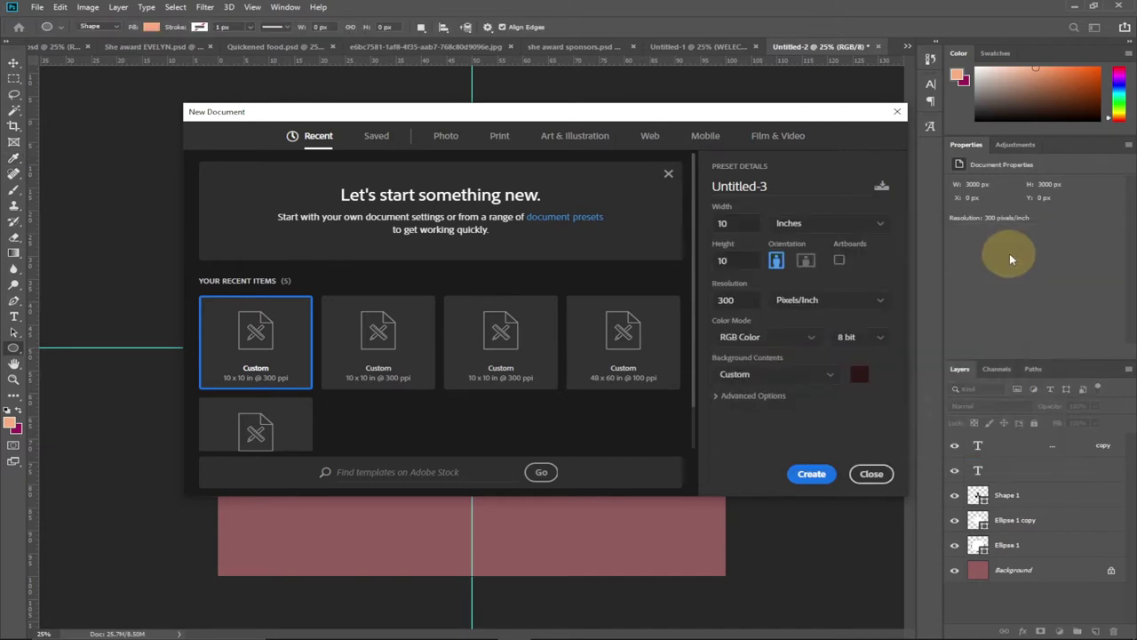
click(811, 476)
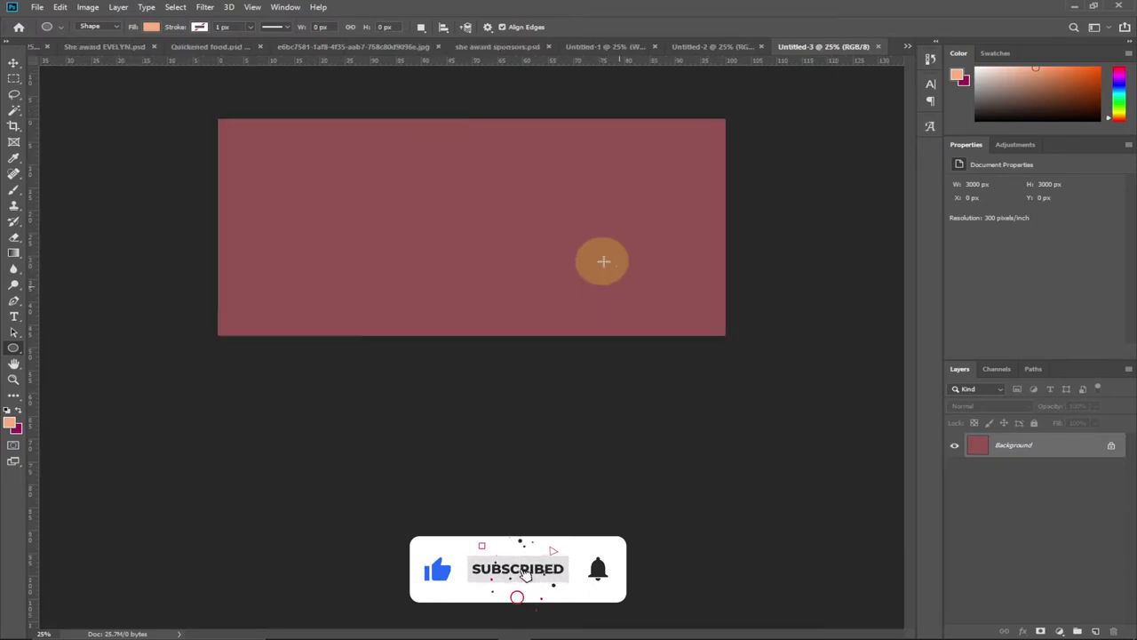
In Untitled-3, draw a perfect circle about 1864 px in diameter around the middle of the canvas with the Ellipse tool.
click(712, 46)
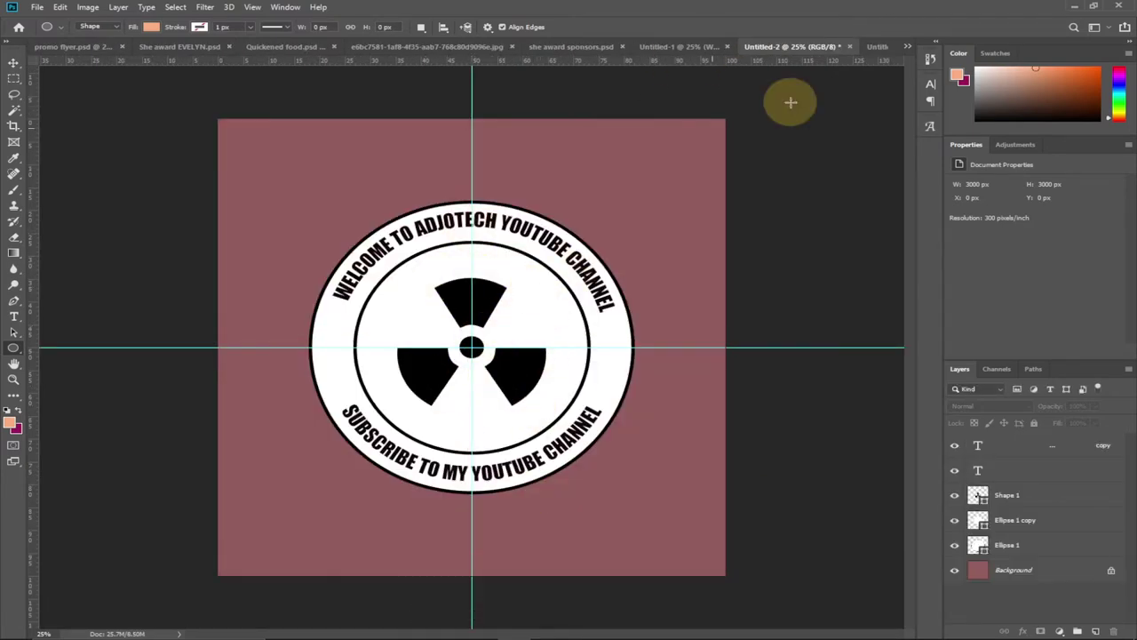
click(878, 46)
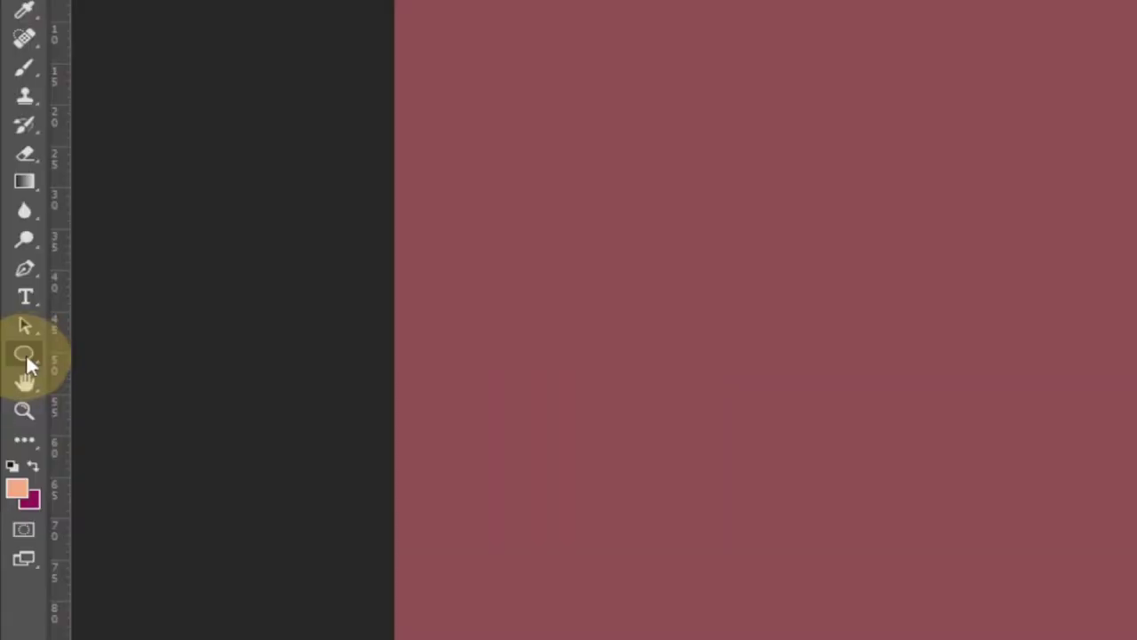
right_click(15, 349)
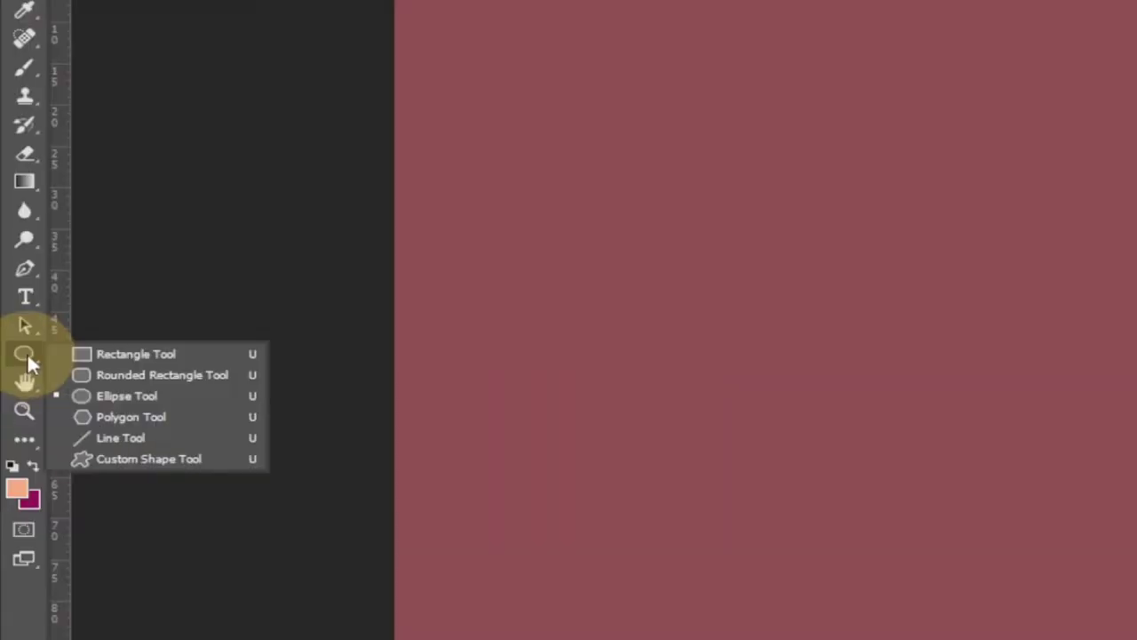
click(129, 397)
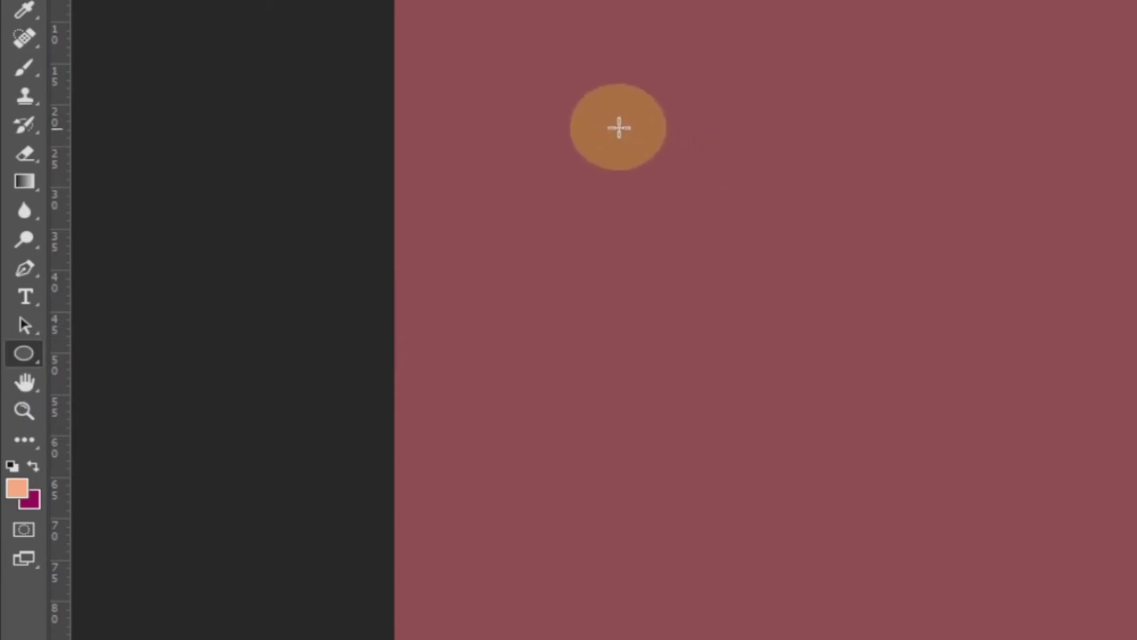
drag(614, 98, 1135, 612)
key(shift)
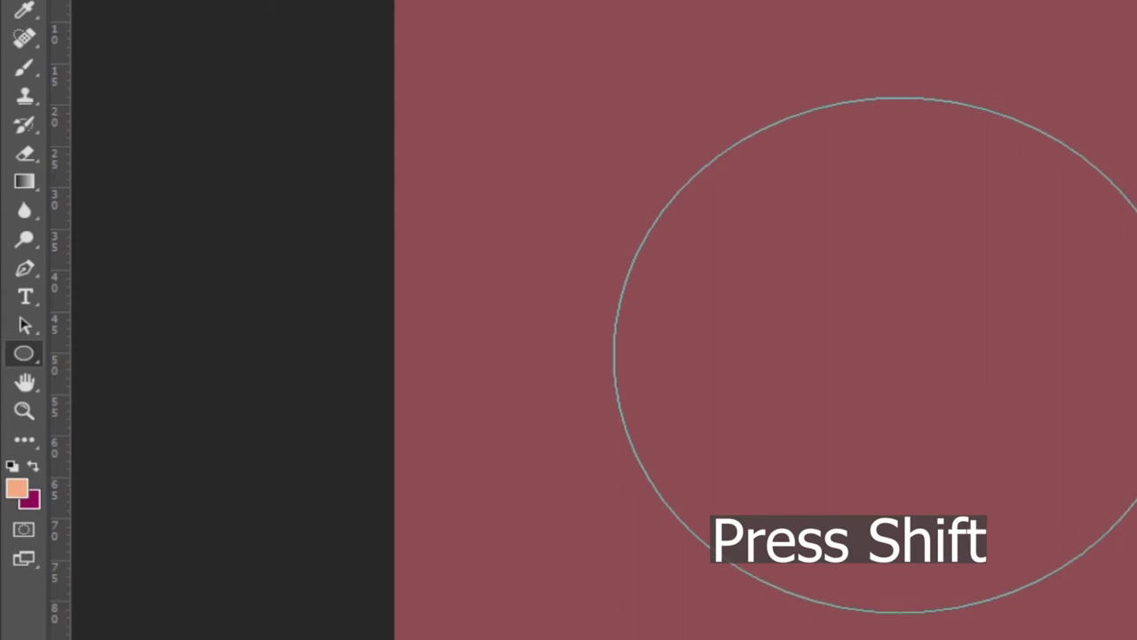
drag(1136, 611, 1136, 612)
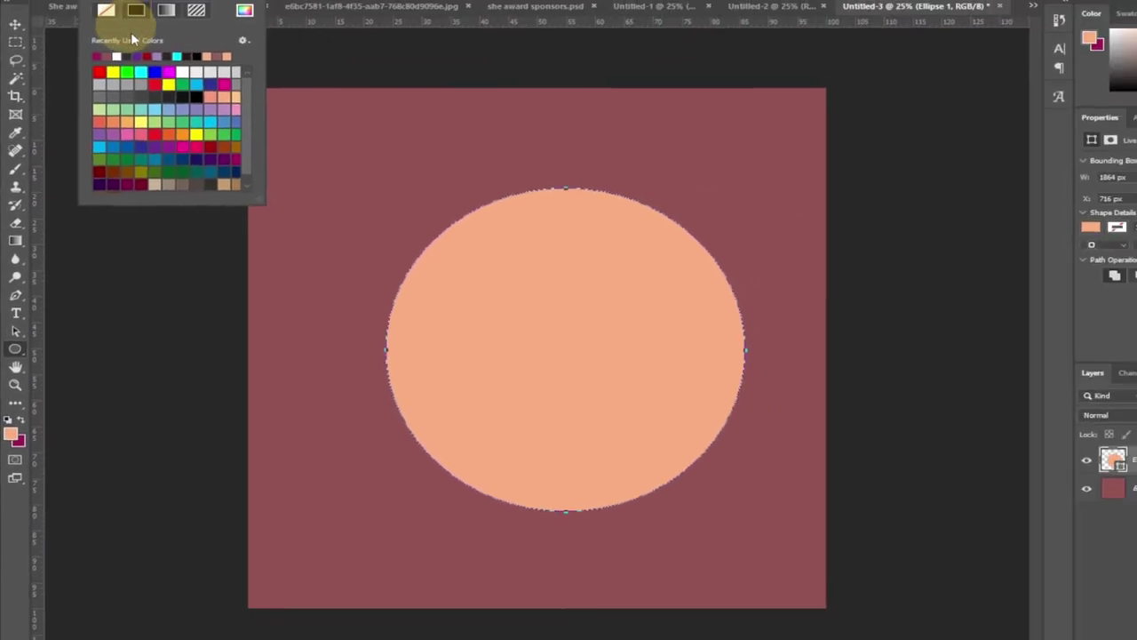
Set the circle's fill to white and its stroke to solid black.
click(129, 23)
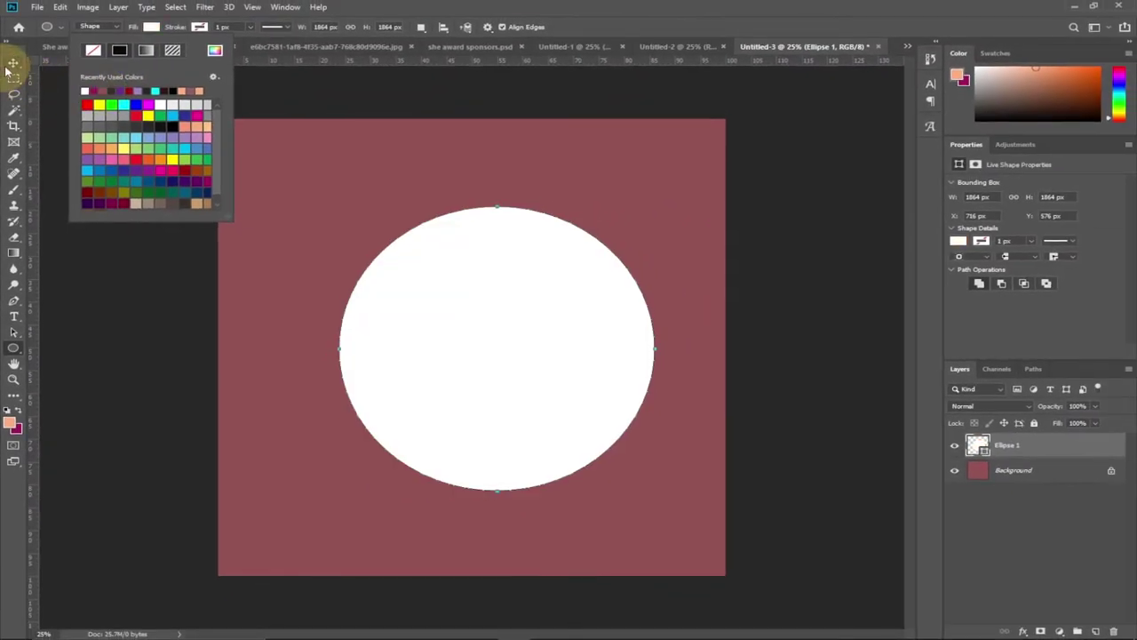
click(201, 27)
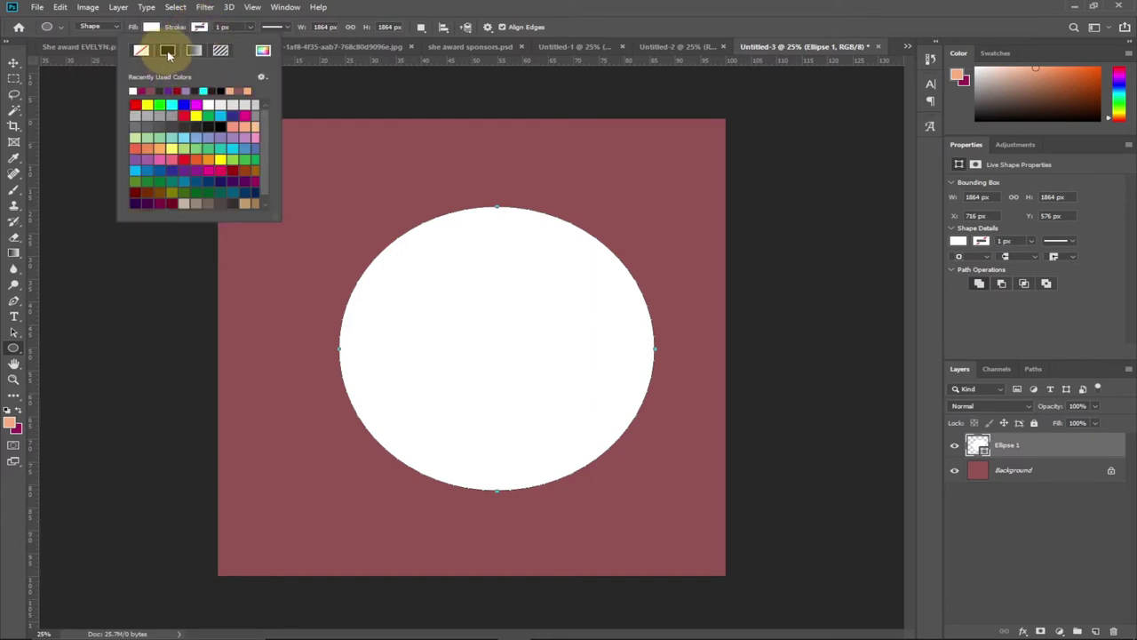
click(167, 52)
Set the circle's stroke width to 15 px.
click(281, 28)
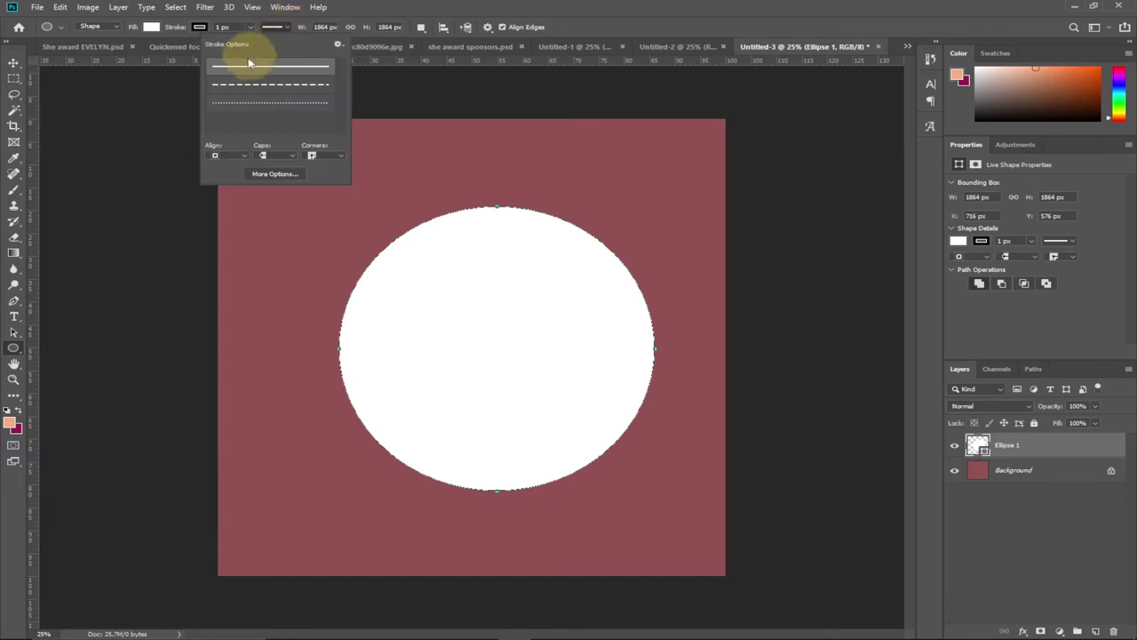
click(251, 29)
drag(253, 44, 256, 44)
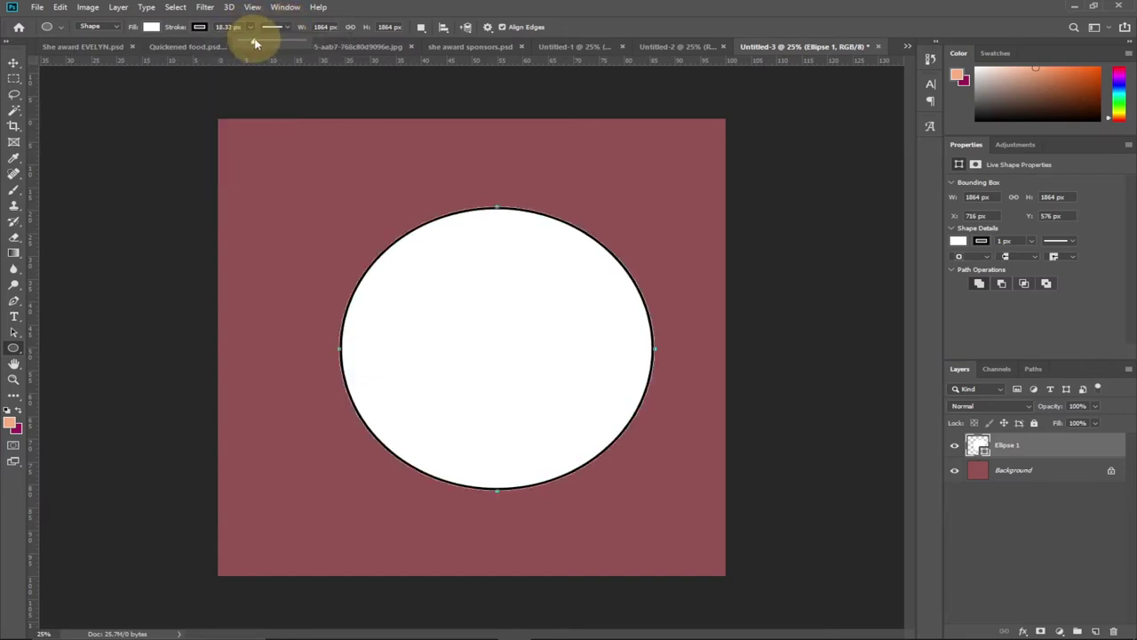
click(186, 28)
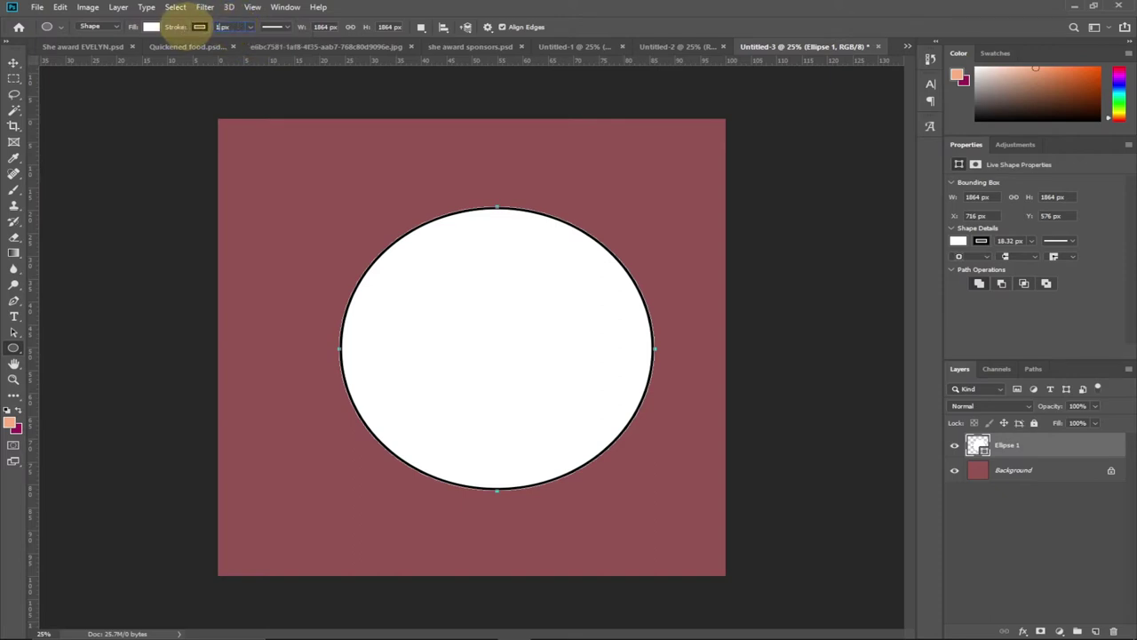
key(Return)
Move the circle to the canvas centre and place a duplicate of it slightly offset over the original, at about X 624 px, Y 608 px.
click(13, 62)
drag(489, 279, 488, 313)
click(677, 49)
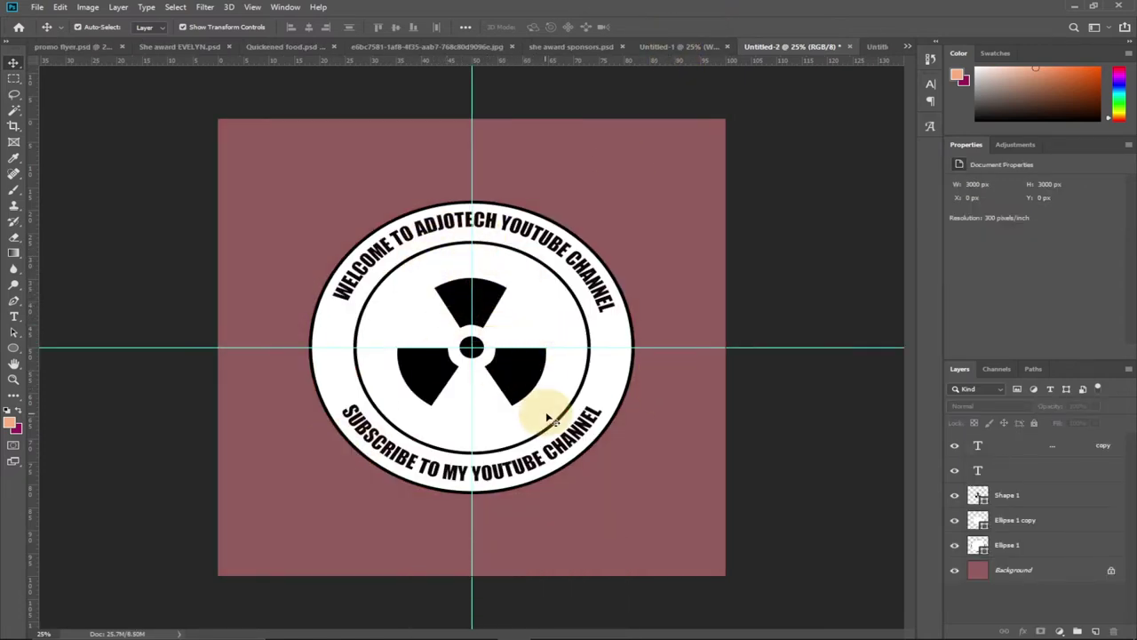
click(876, 49)
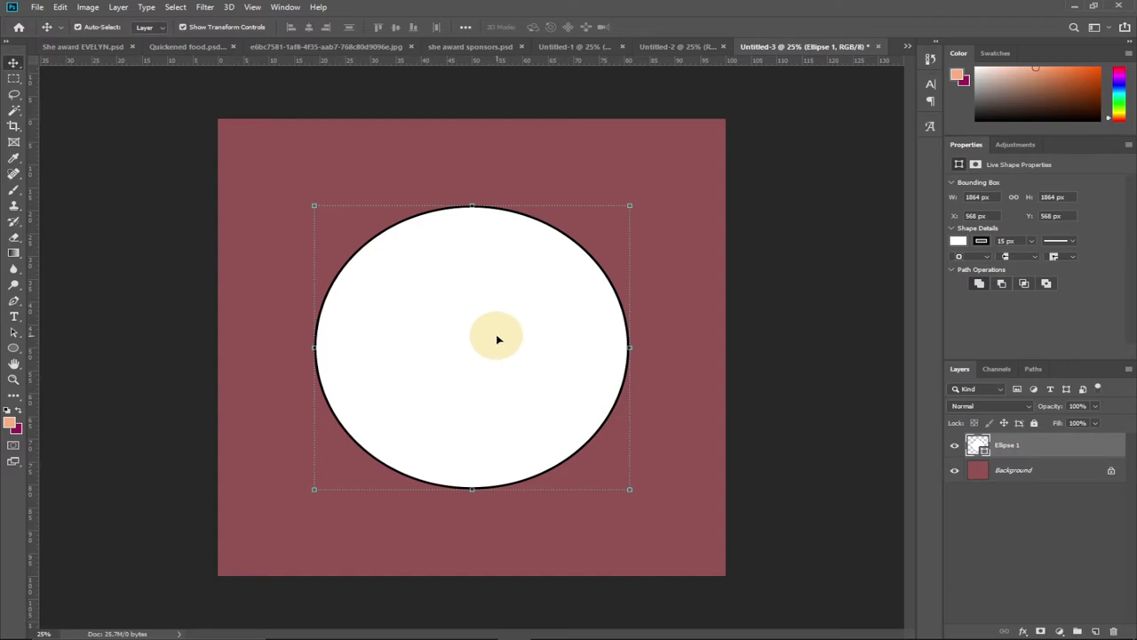
drag(502, 338, 510, 286)
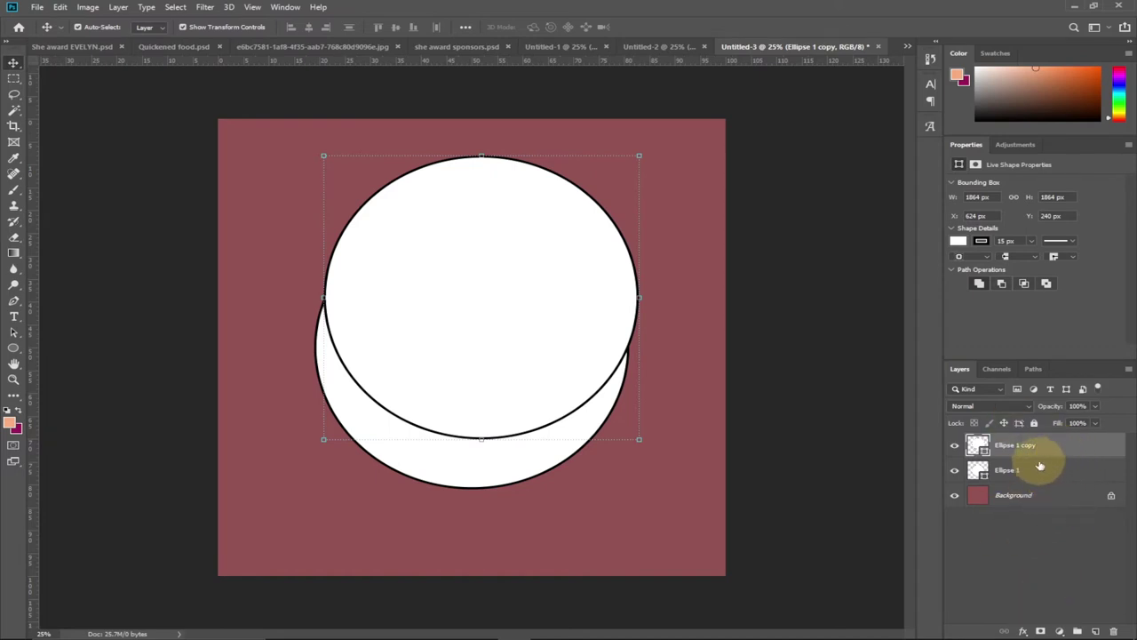
drag(474, 248, 482, 310)
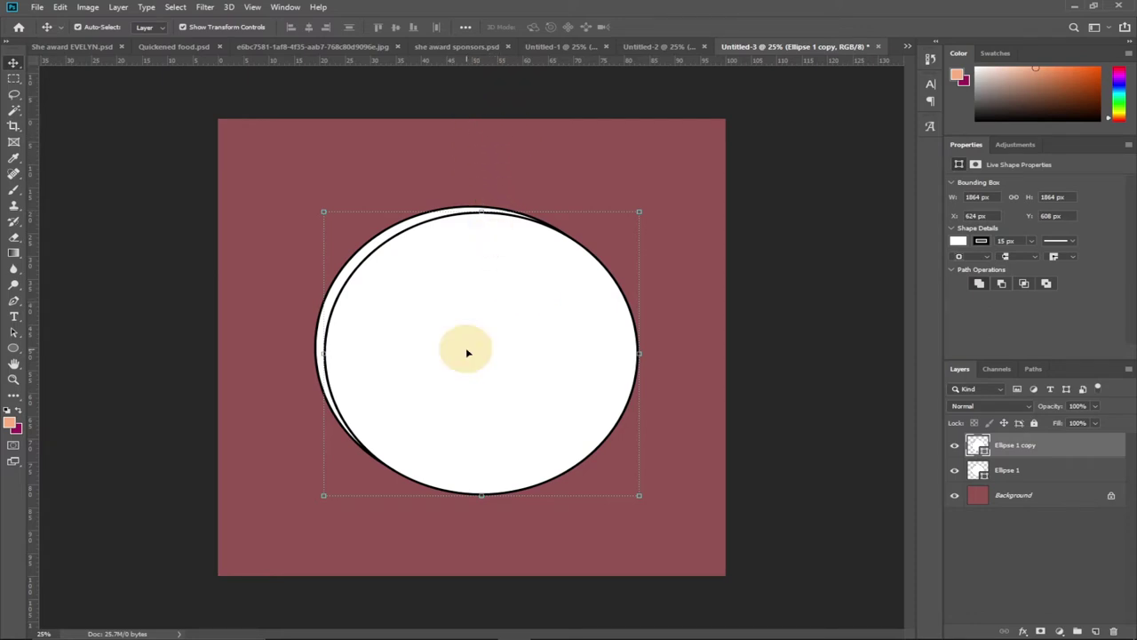
Add a vertical guide at the 50% position of the canvas.
click(253, 8)
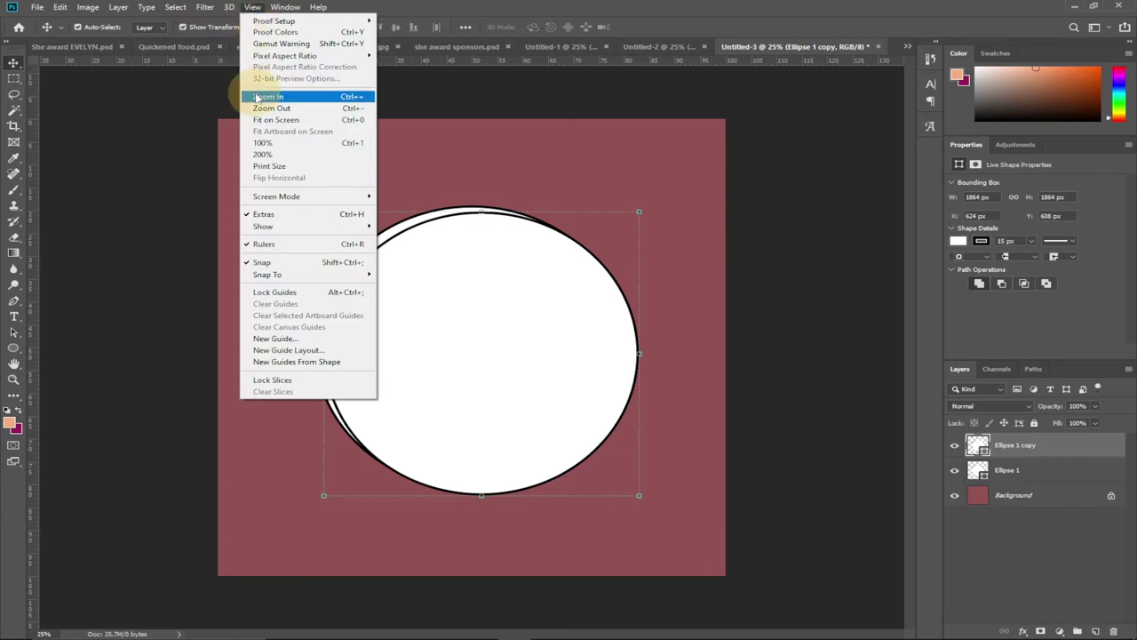
click(283, 341)
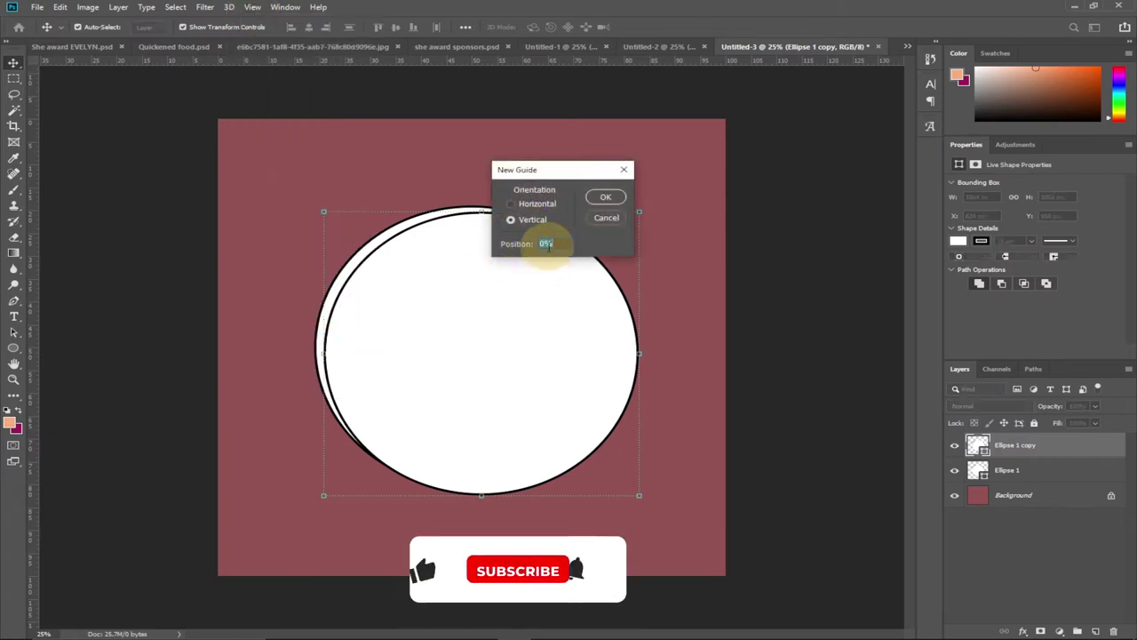
text(50)
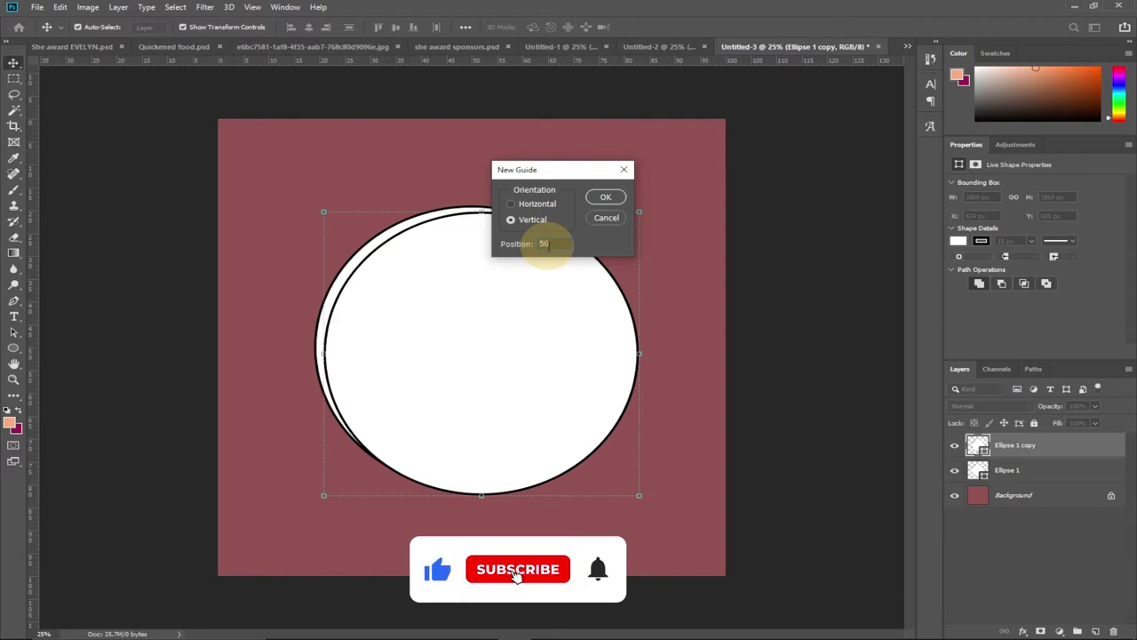
text(%)
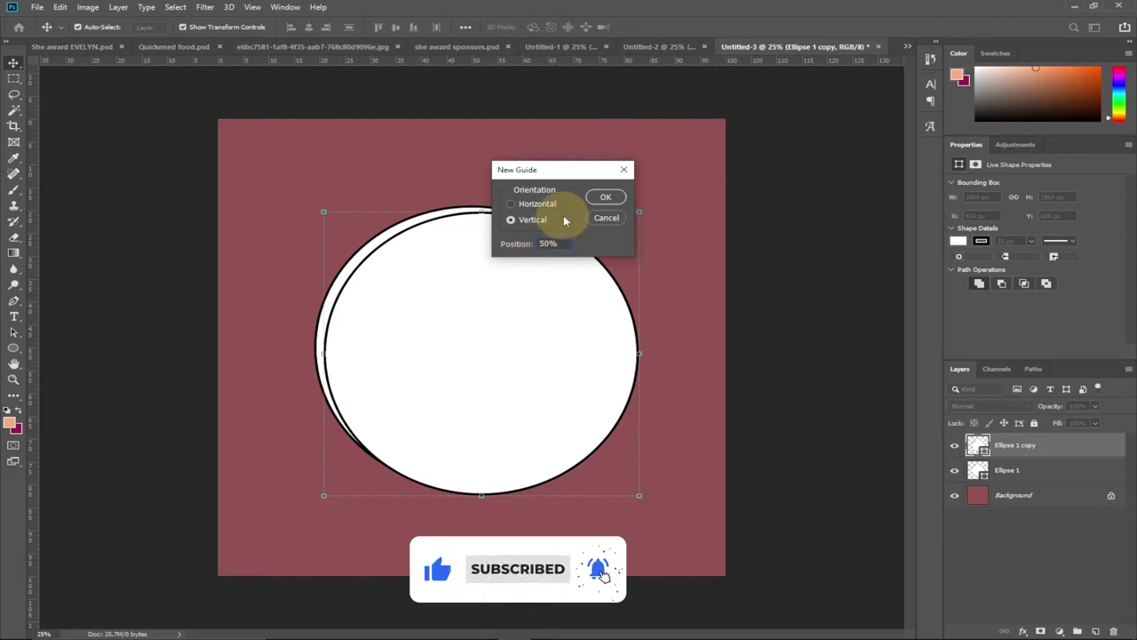
click(606, 197)
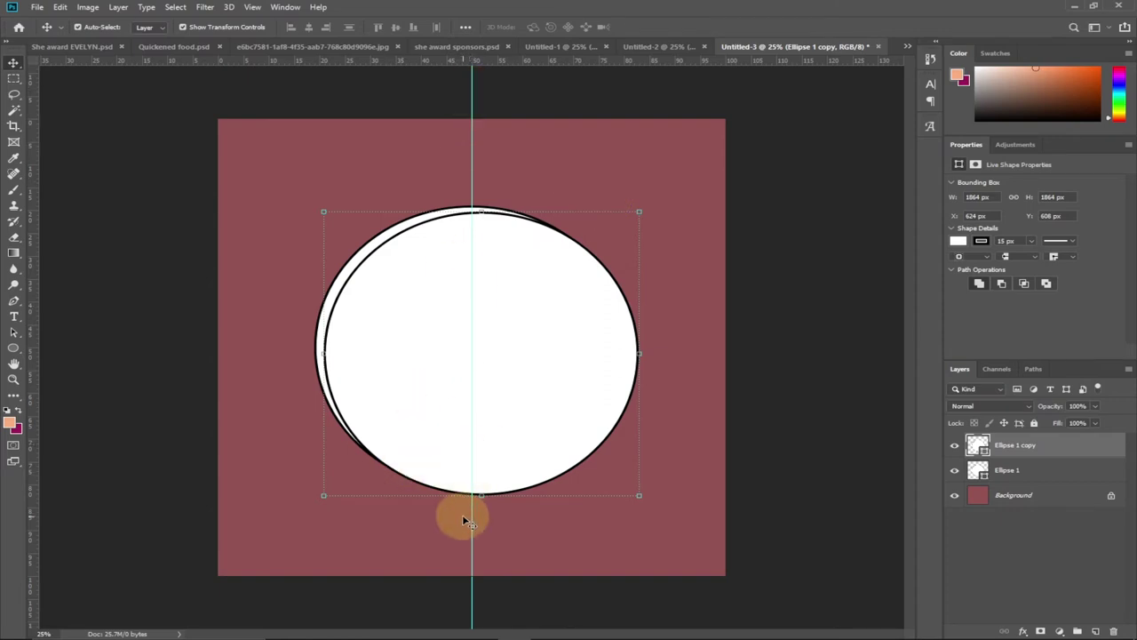
Add a horizontal guide at the 50% position of the canvas.
click(249, 9)
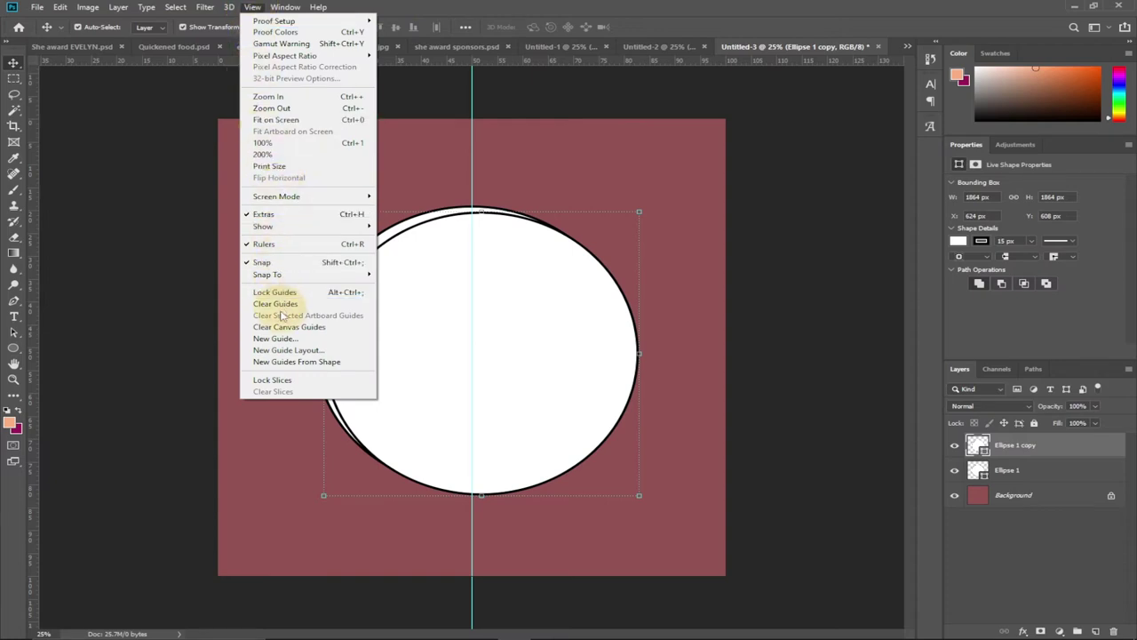
click(286, 338)
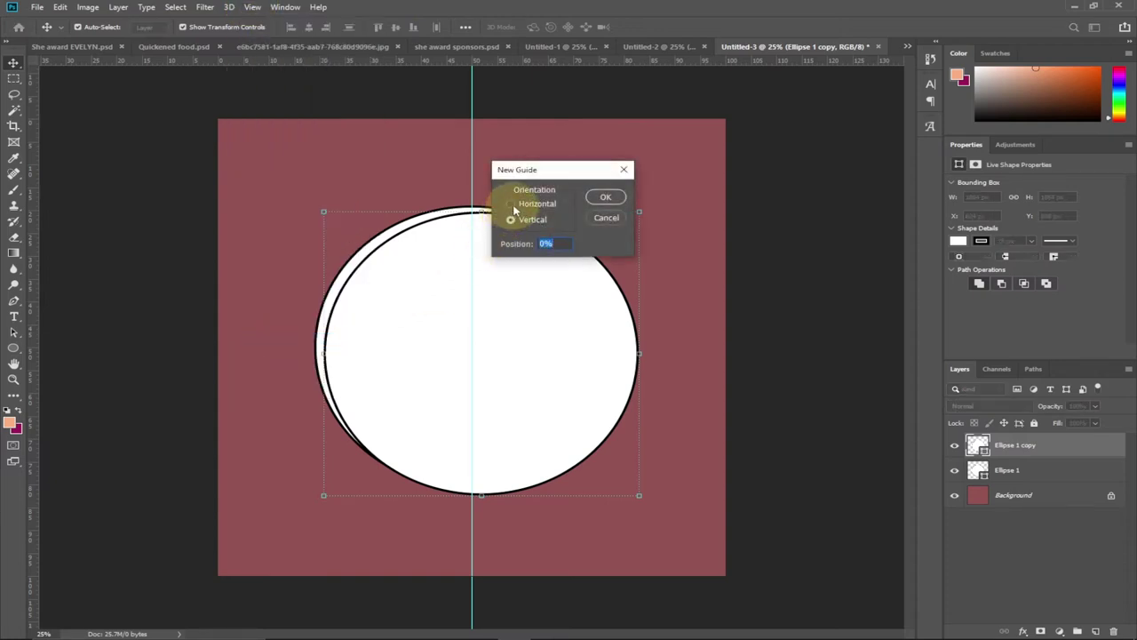
click(512, 204)
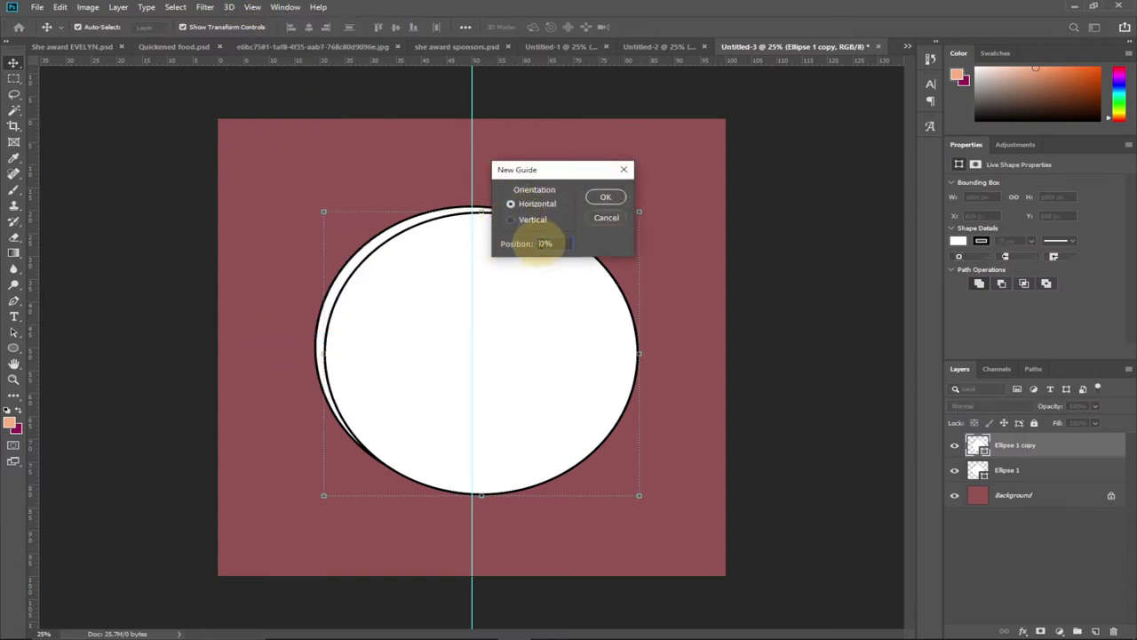
text(5)
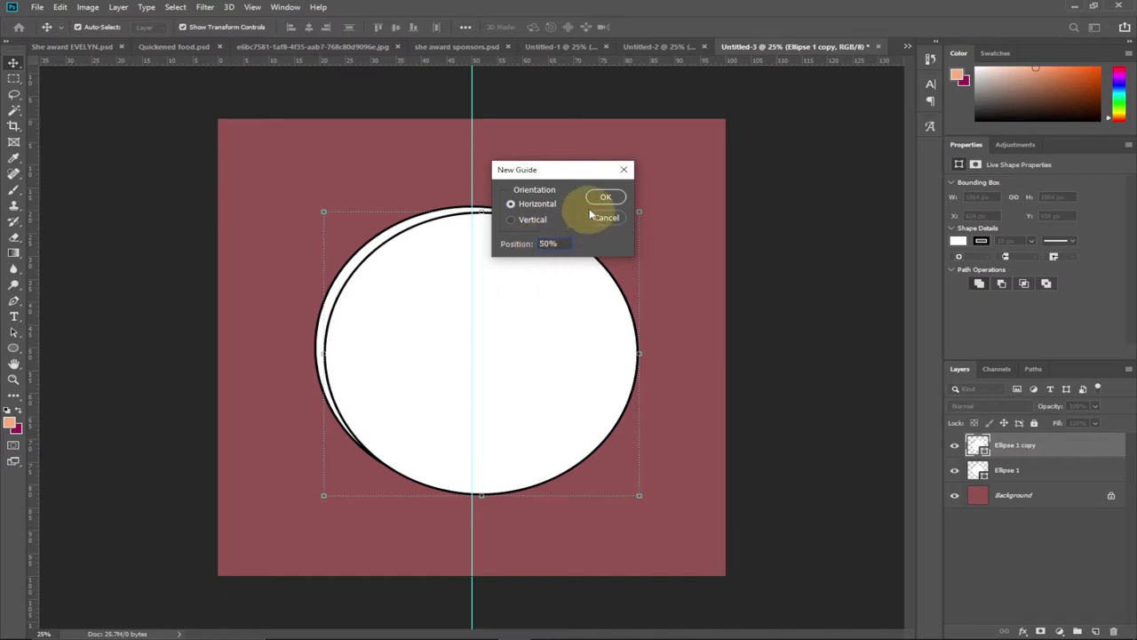
click(606, 200)
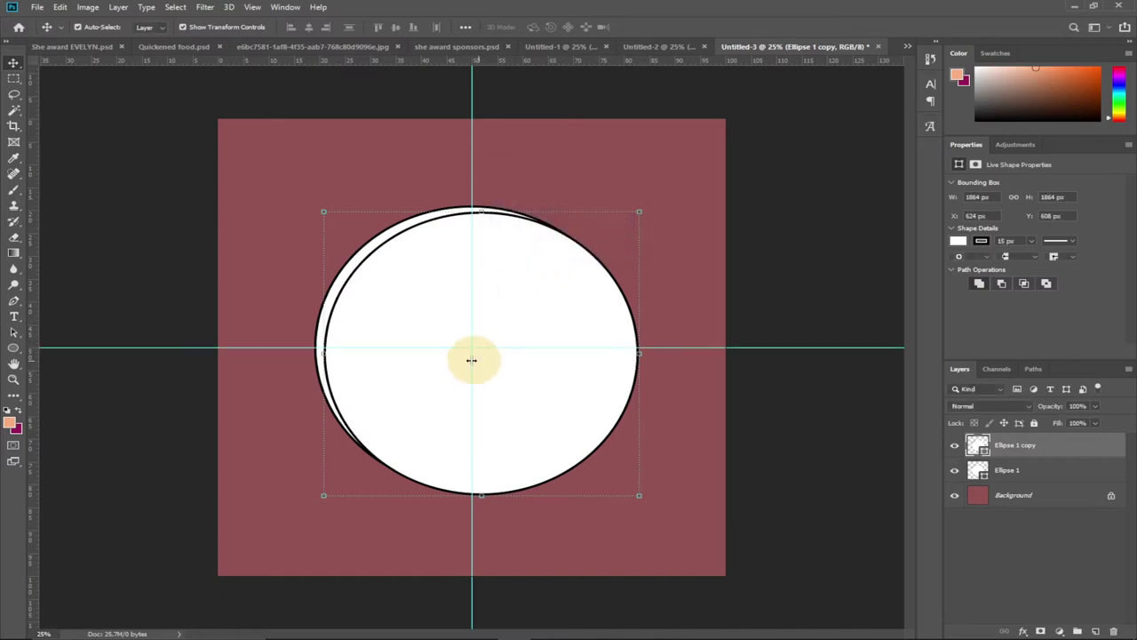
Scale the duplicate circle down to about 1356 px in diameter and centre it inside the original circle, where the guides cross.
drag(526, 416, 503, 399)
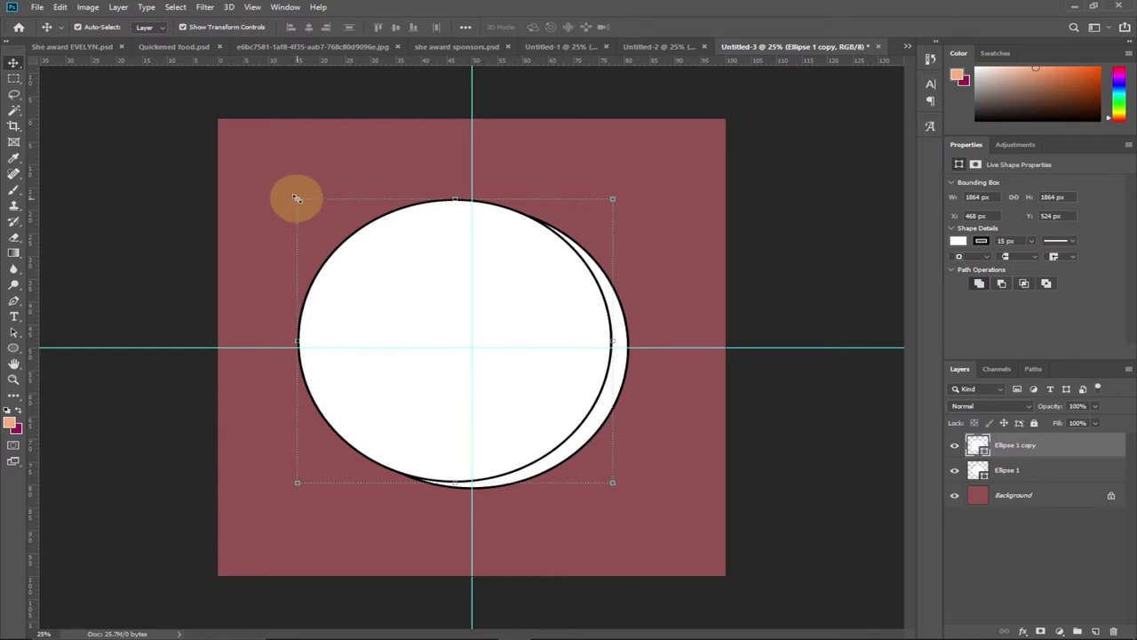
drag(298, 199, 362, 245)
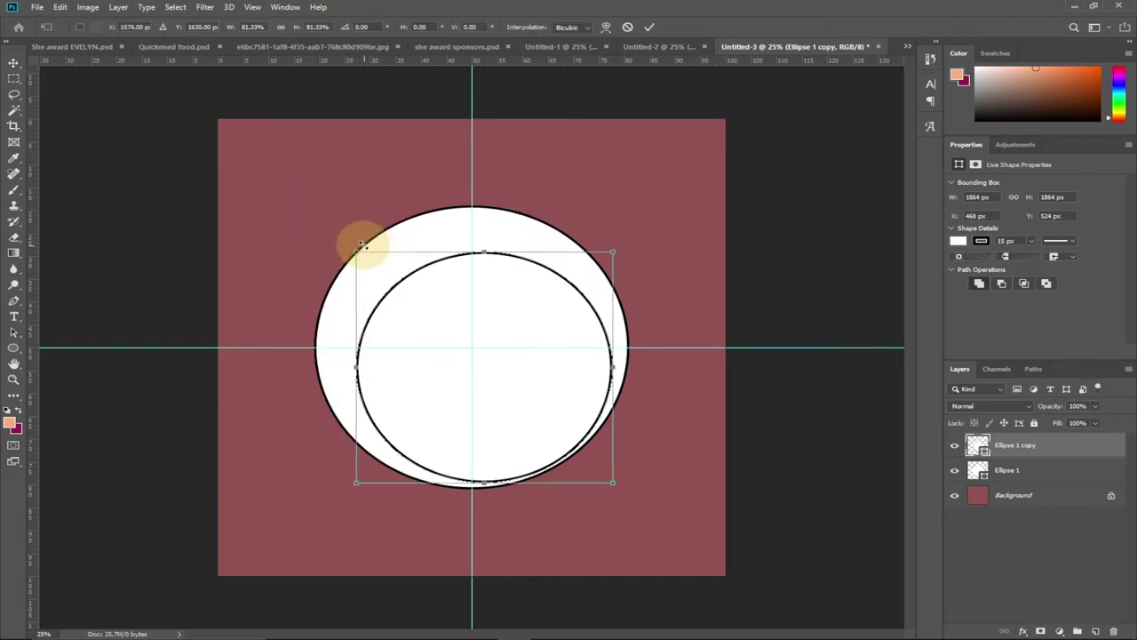
drag(517, 396, 498, 374)
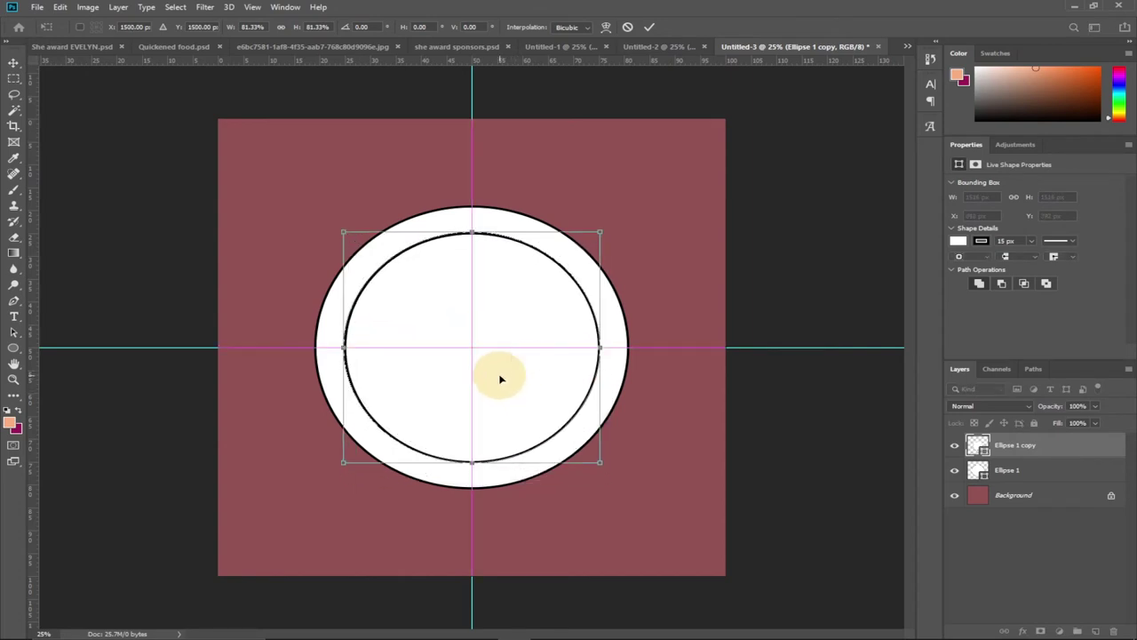
drag(599, 459, 574, 436)
drag(525, 398, 539, 405)
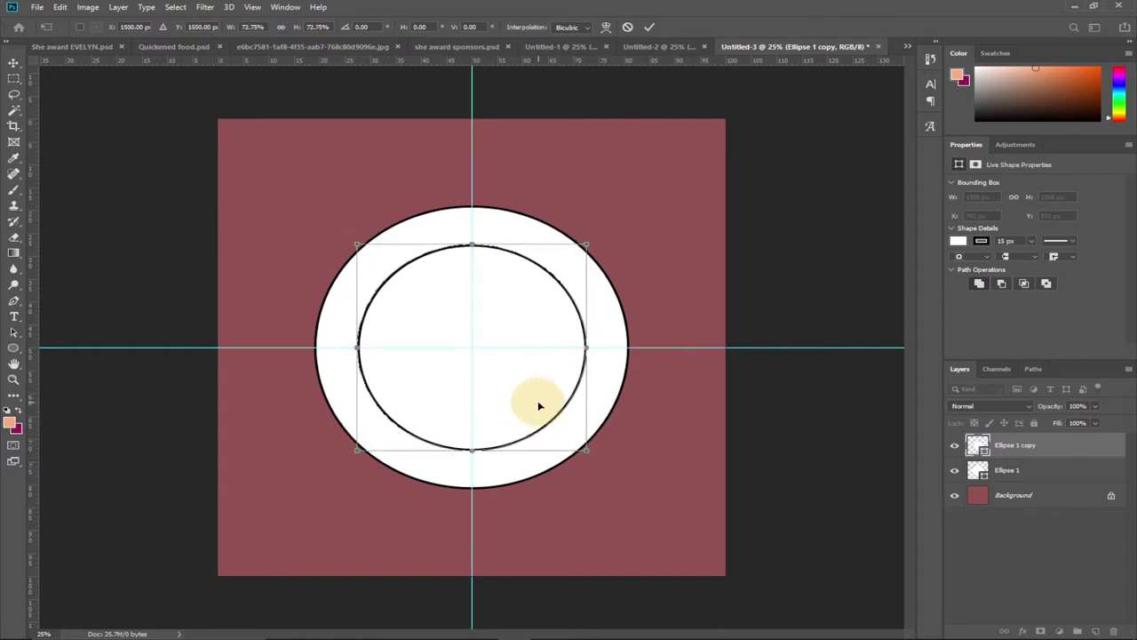
click(649, 27)
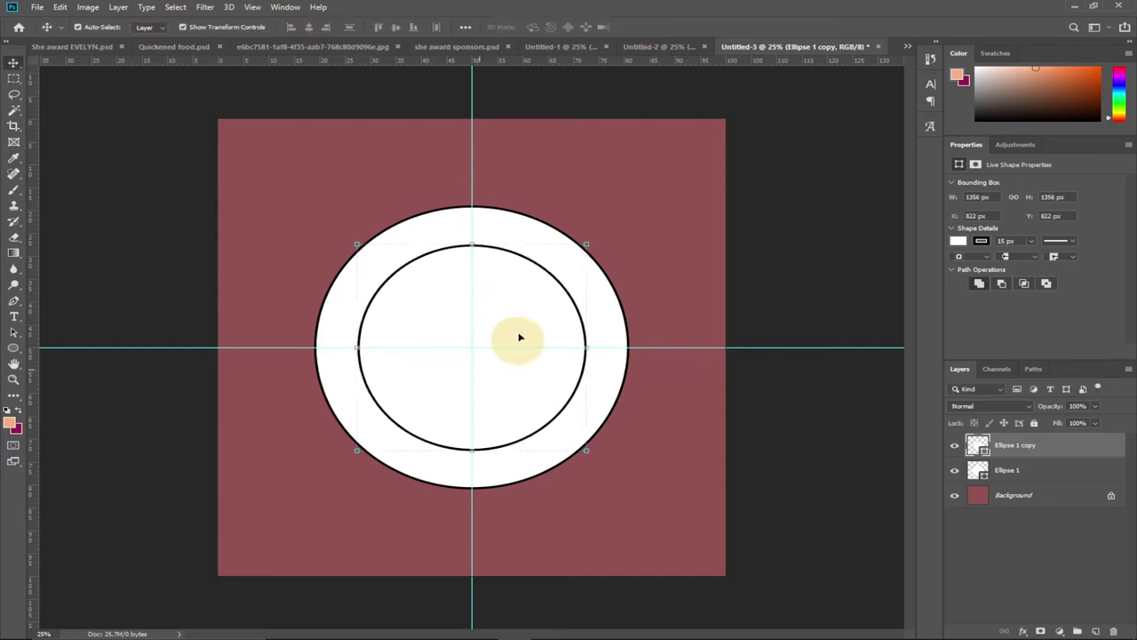
click(788, 441)
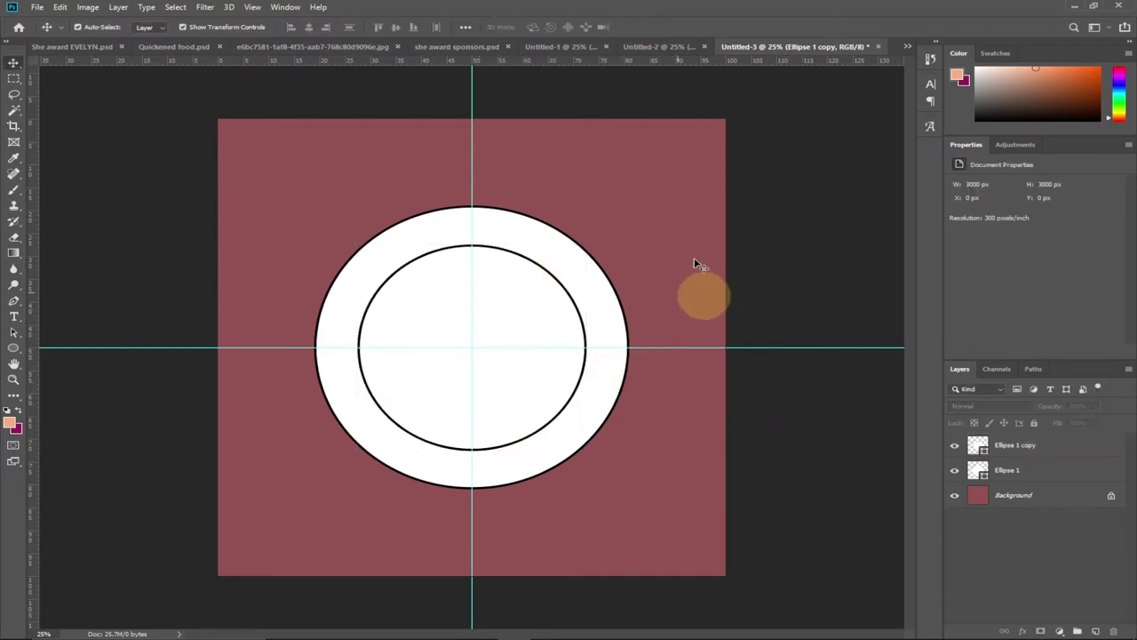
Check the Untitled-2 example, then draw a radiation-symbol custom shape about 738 px wide inside the inner circle of Untitled-3.
click(675, 46)
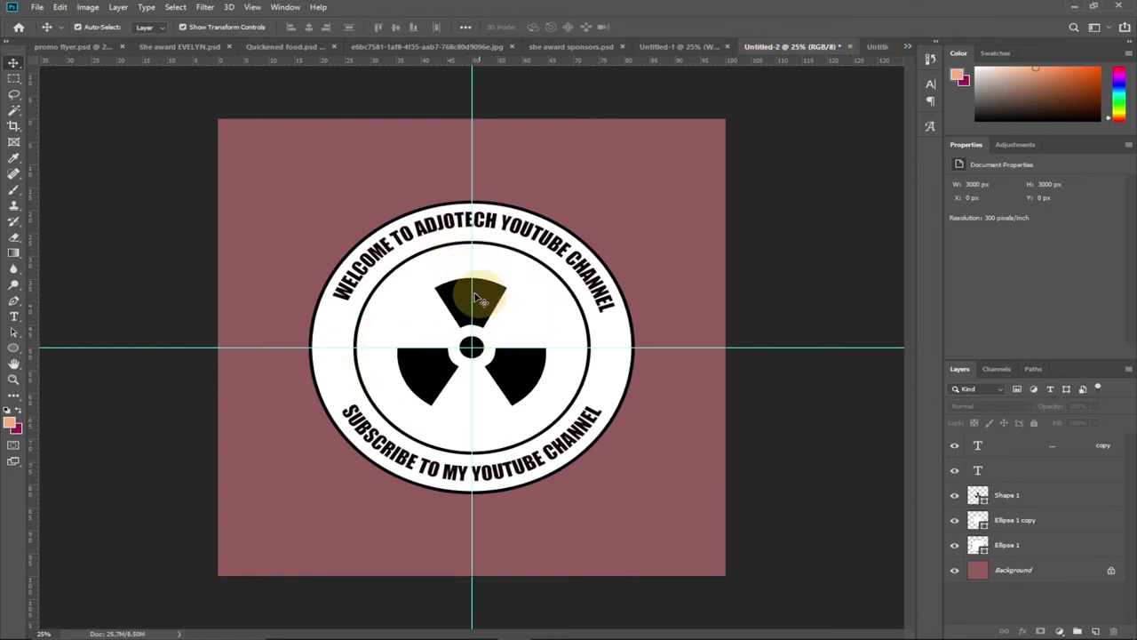
click(877, 47)
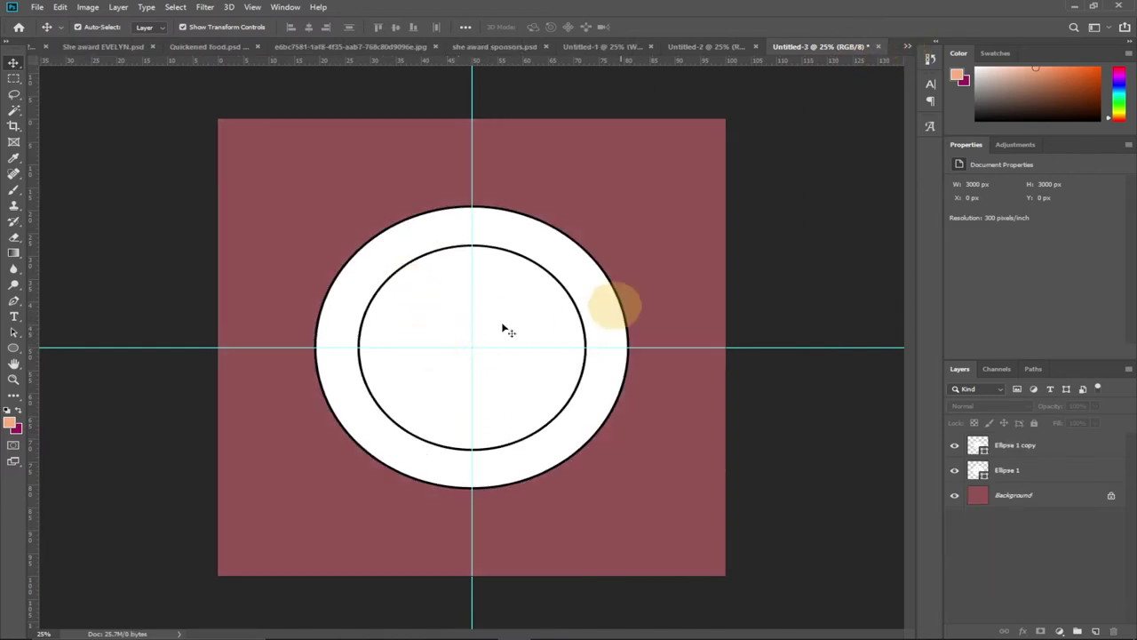
right_click(13, 349)
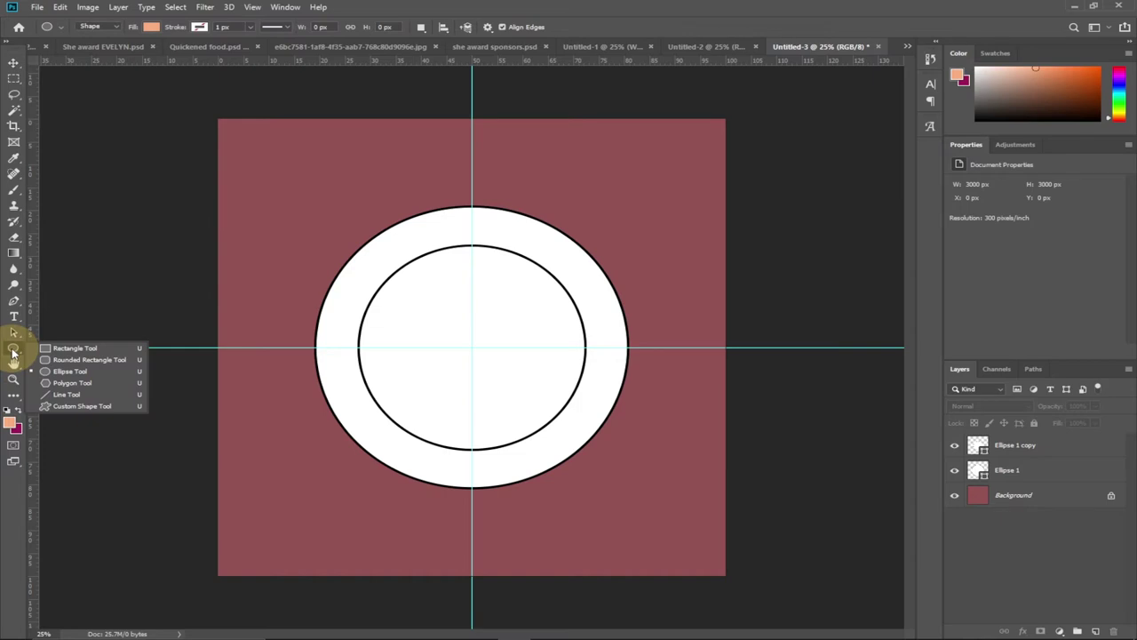
click(80, 410)
click(552, 28)
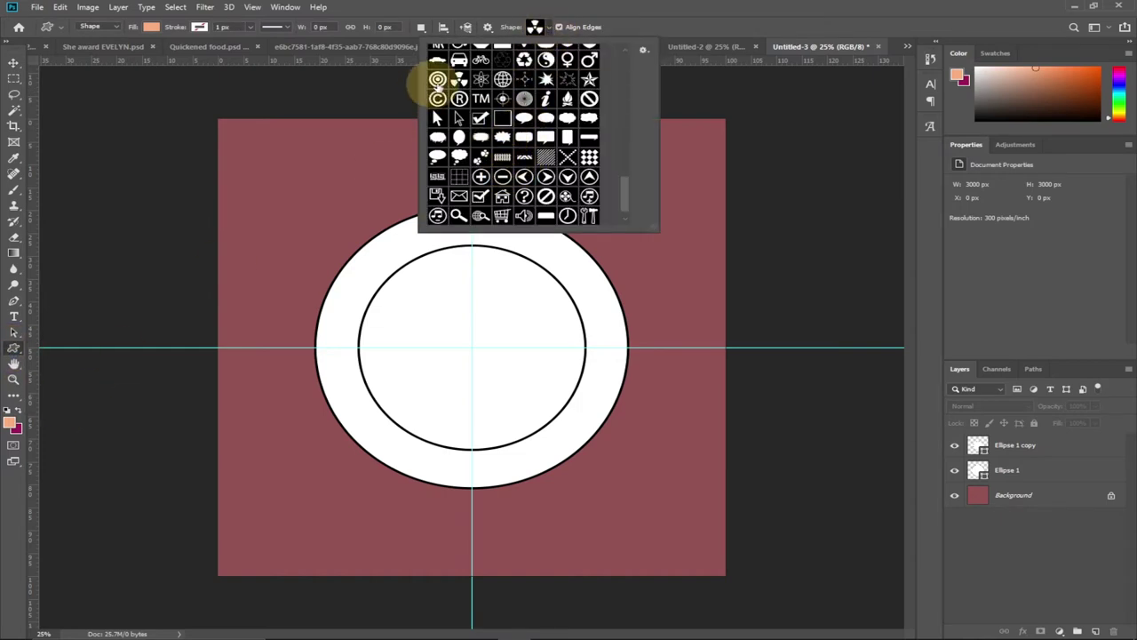
click(409, 292)
drag(414, 293, 542, 398)
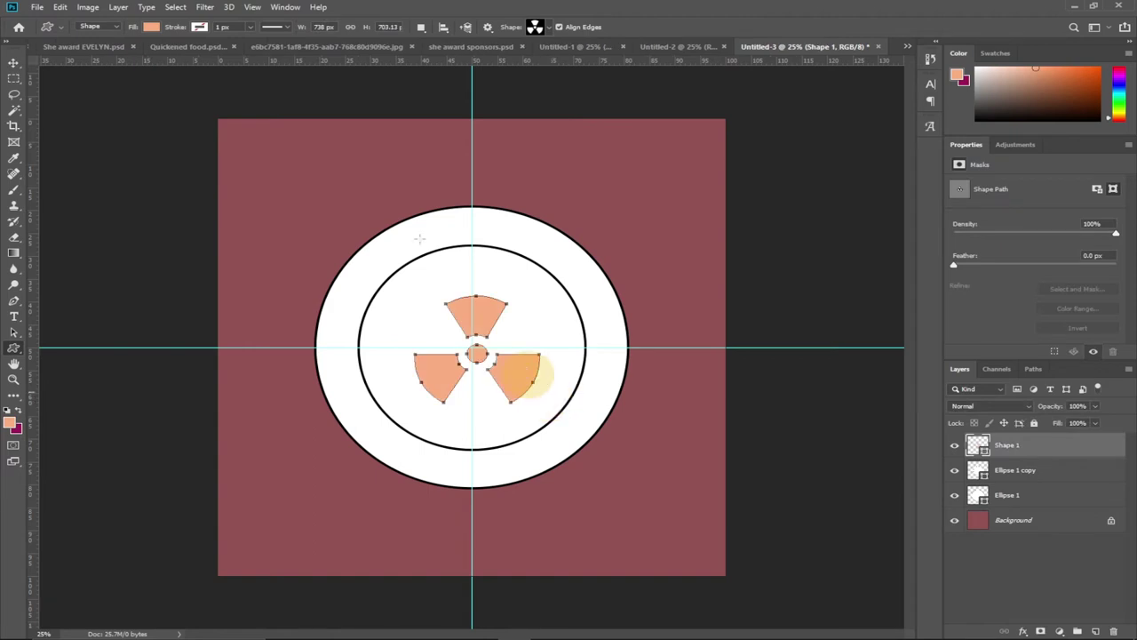
Fill the radiation symbol with a near-black colour.
click(152, 28)
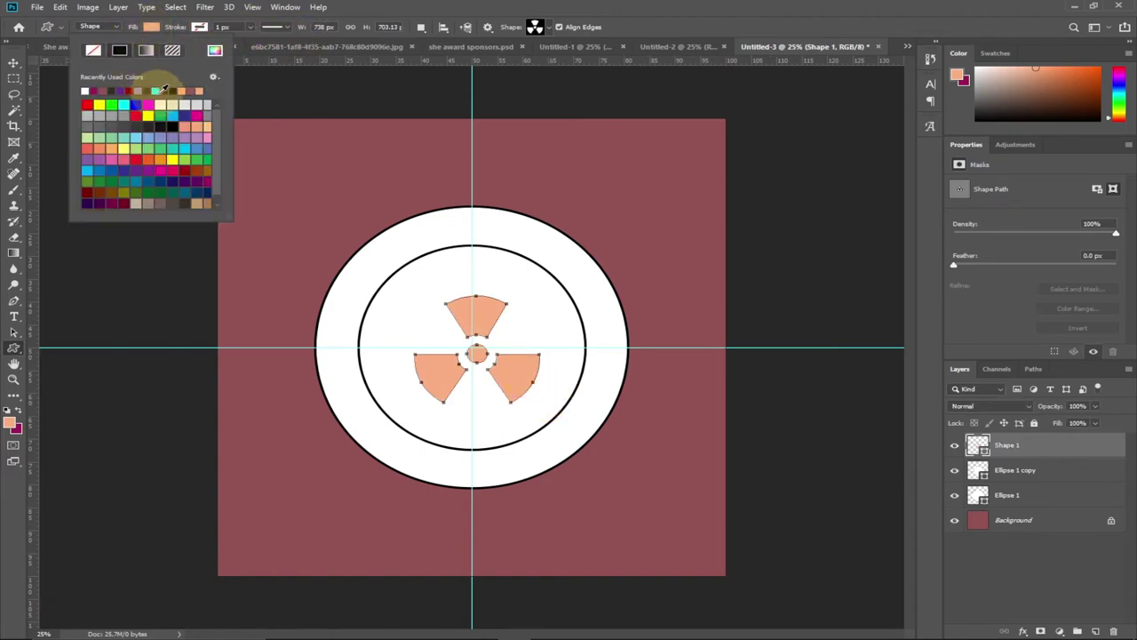
click(152, 88)
click(14, 63)
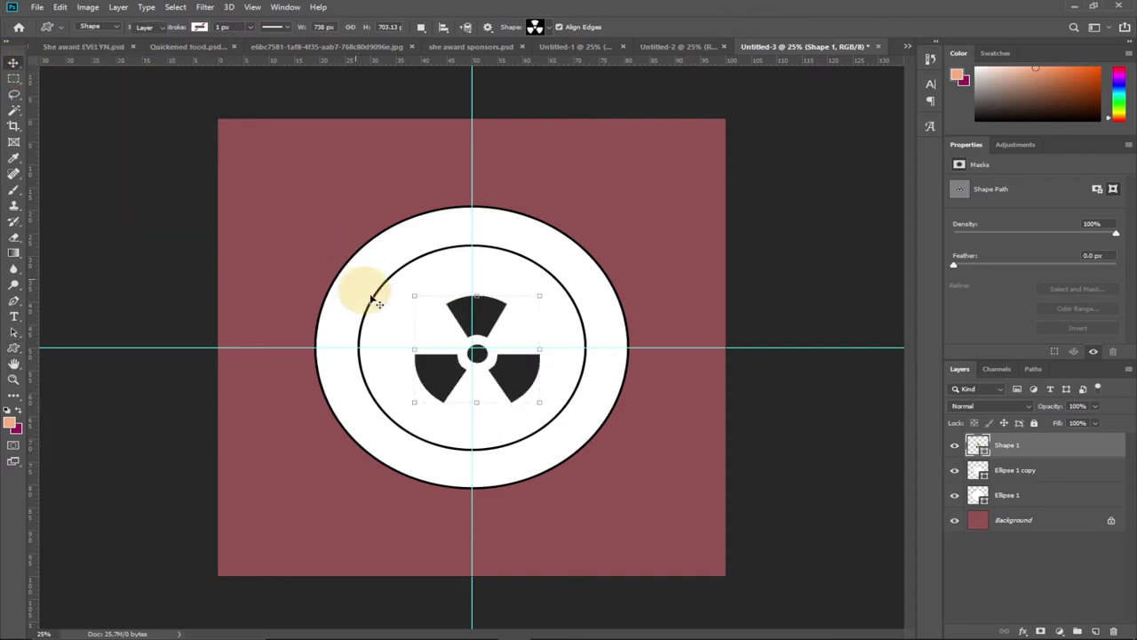
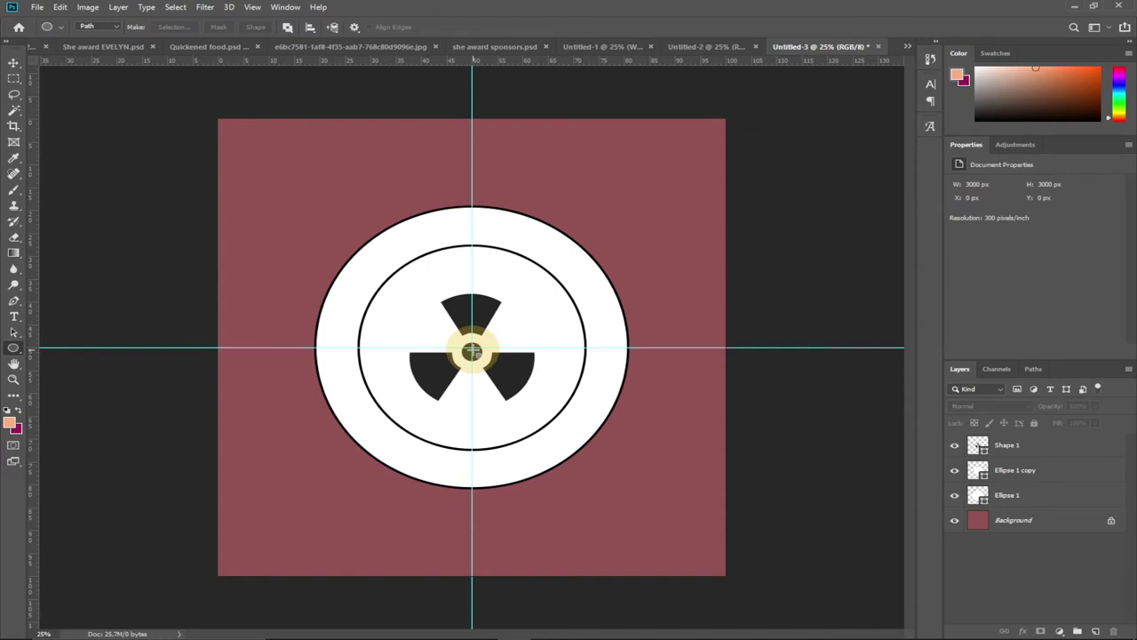
Draw a circular path about 1576 px in diameter from the guides' crossing, between the two circles, and start horizontal text on it.
drag(472, 351, 509, 382)
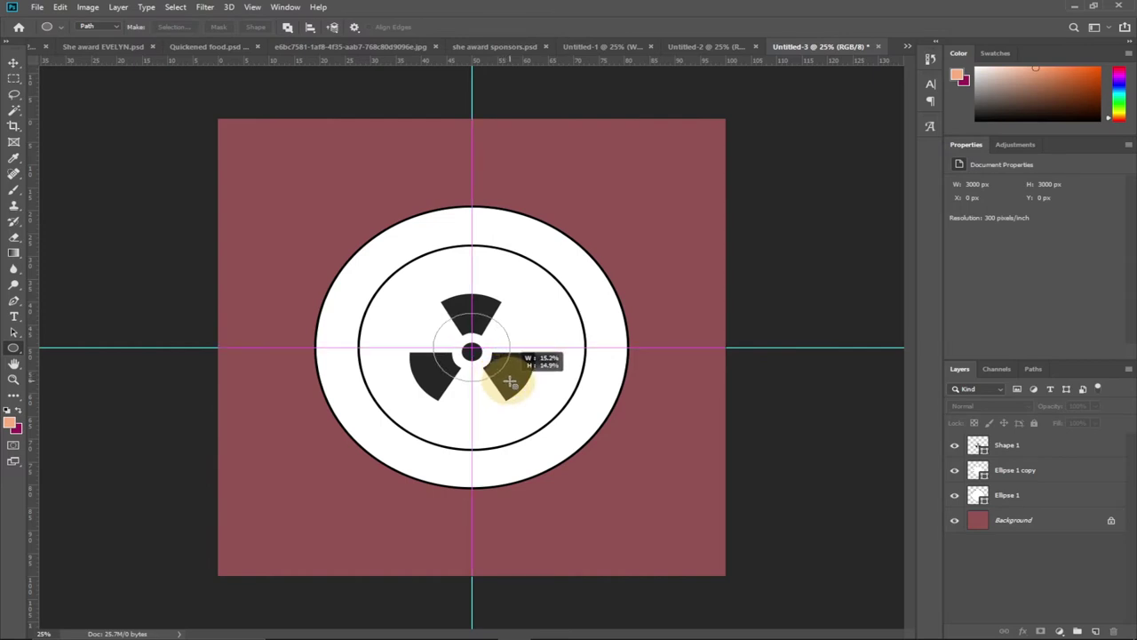
drag(512, 382, 605, 505)
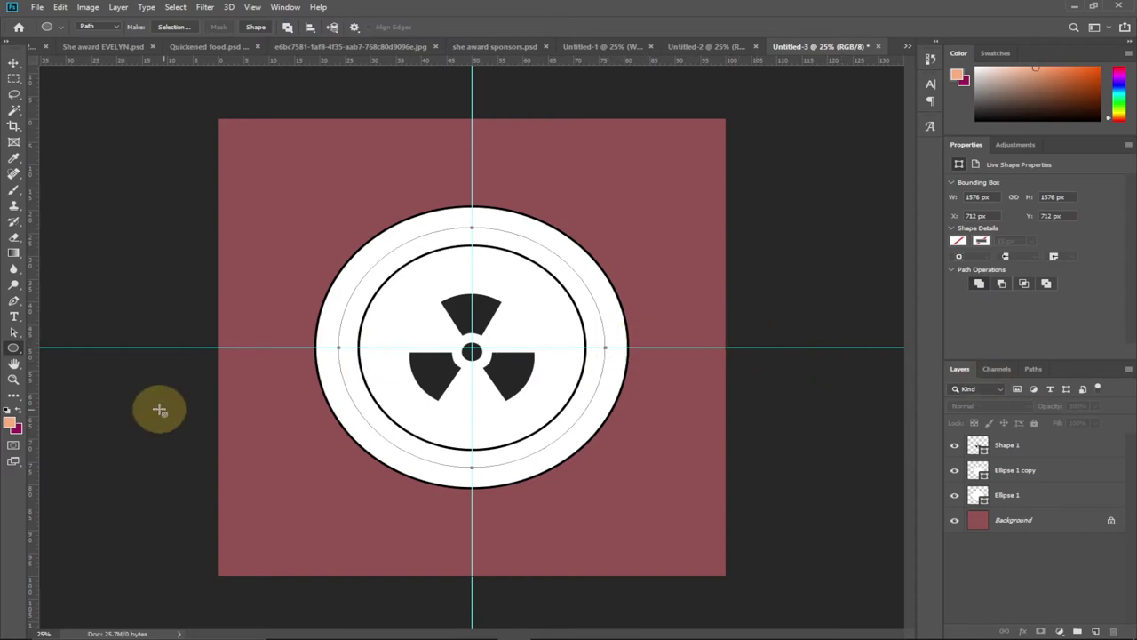
click(16, 318)
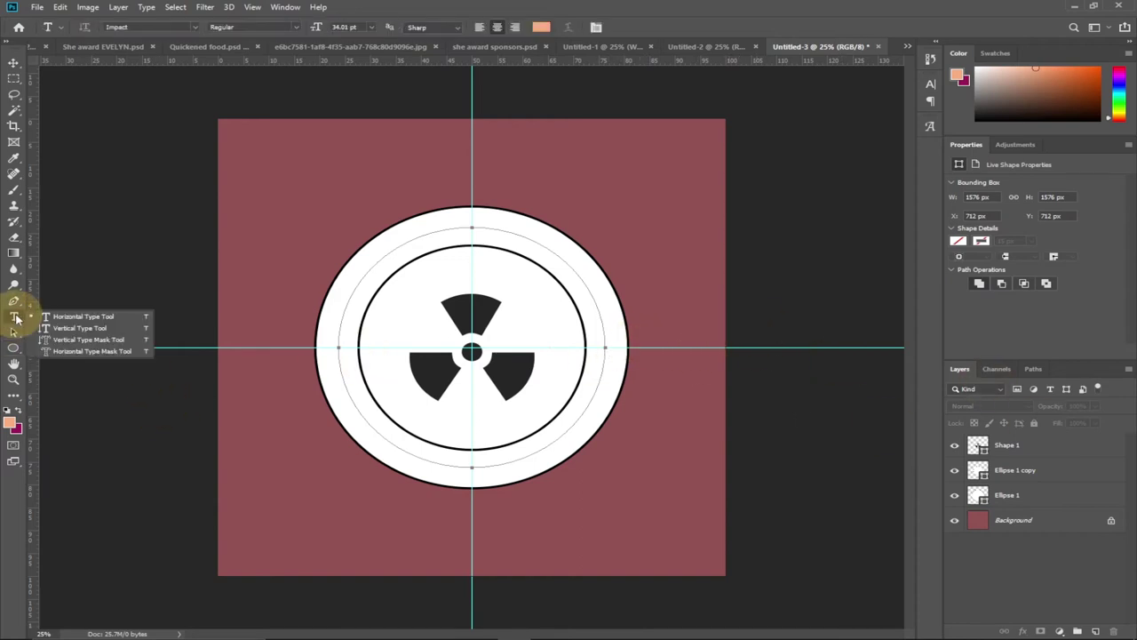
click(79, 317)
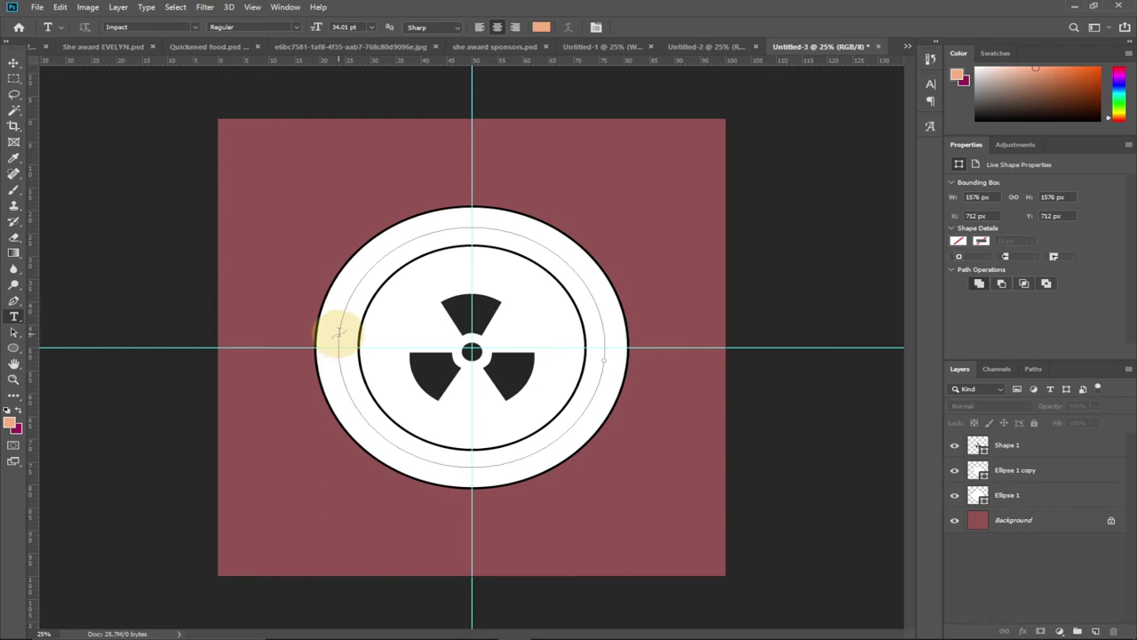
click(338, 333)
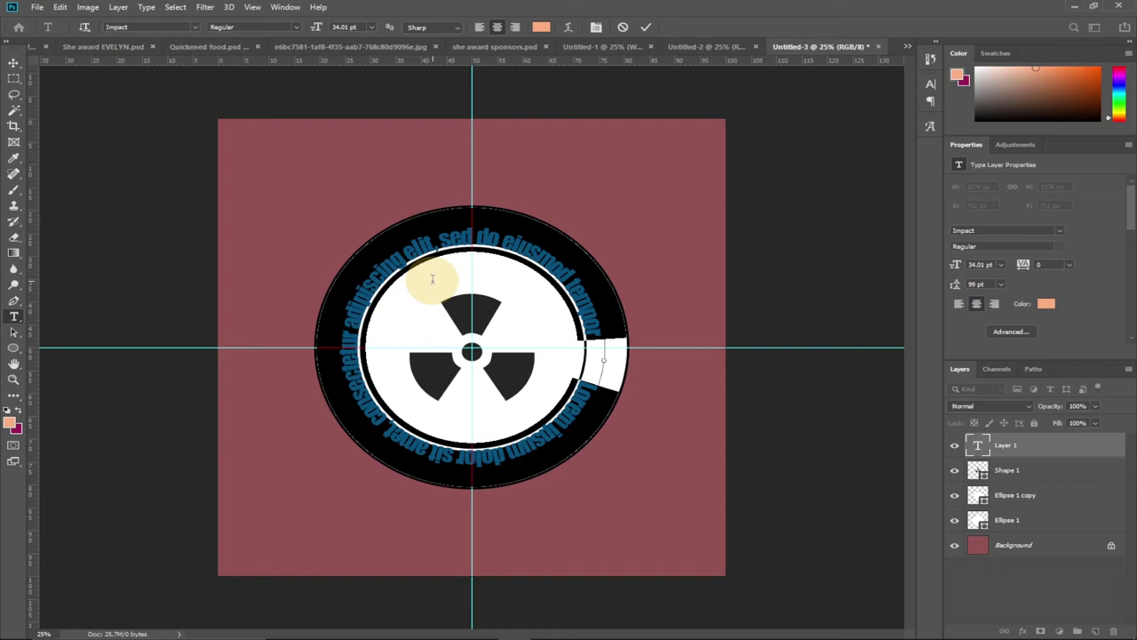
Replace the placeholder text on the path with "WELCOME TO MY ADJOTECH YOUTUBE CHANNEL".
key(BackSpace)
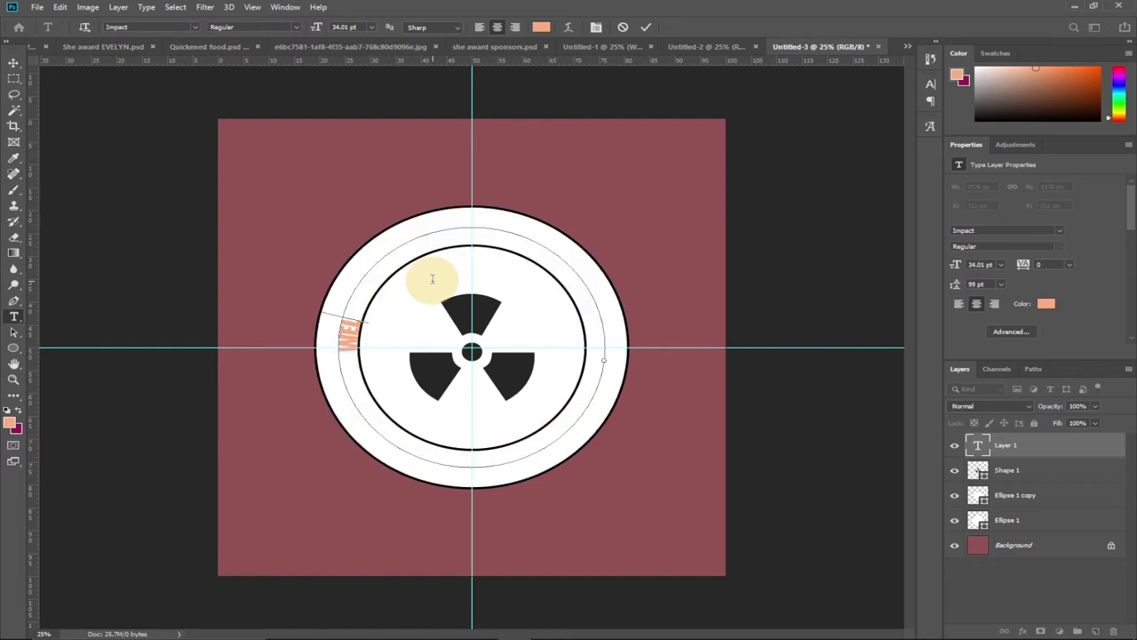
text(WELCOME TO MY YOU)
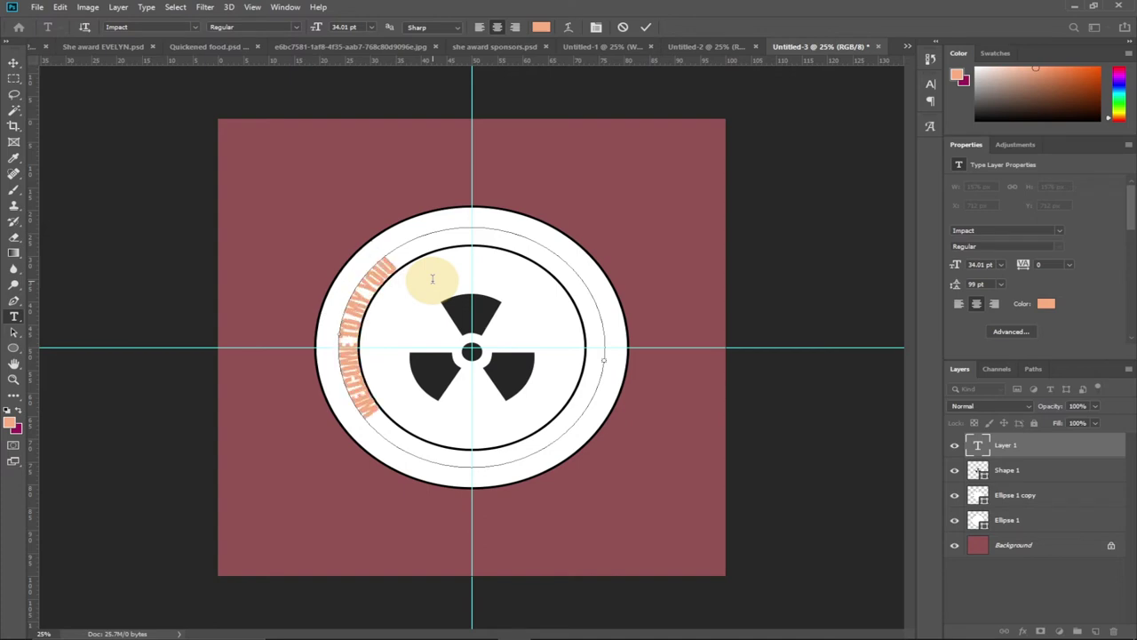
key(BackSpace)
key(BackSpace)
key(BackSpace)
text(EMBROIDERY Y)
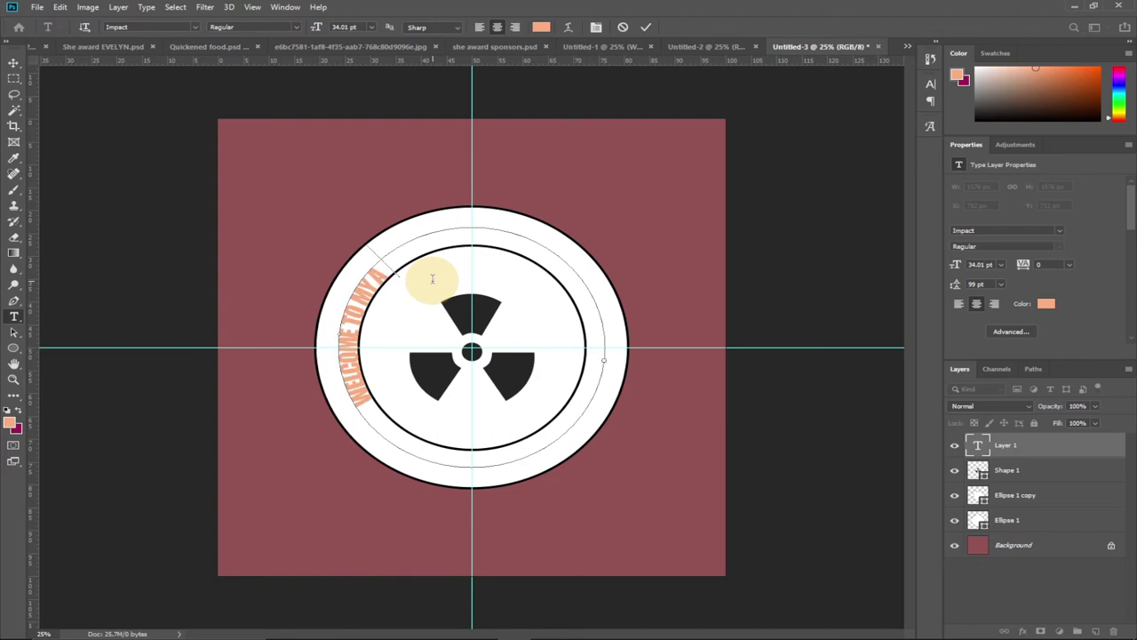
text(OUTUBE CH)
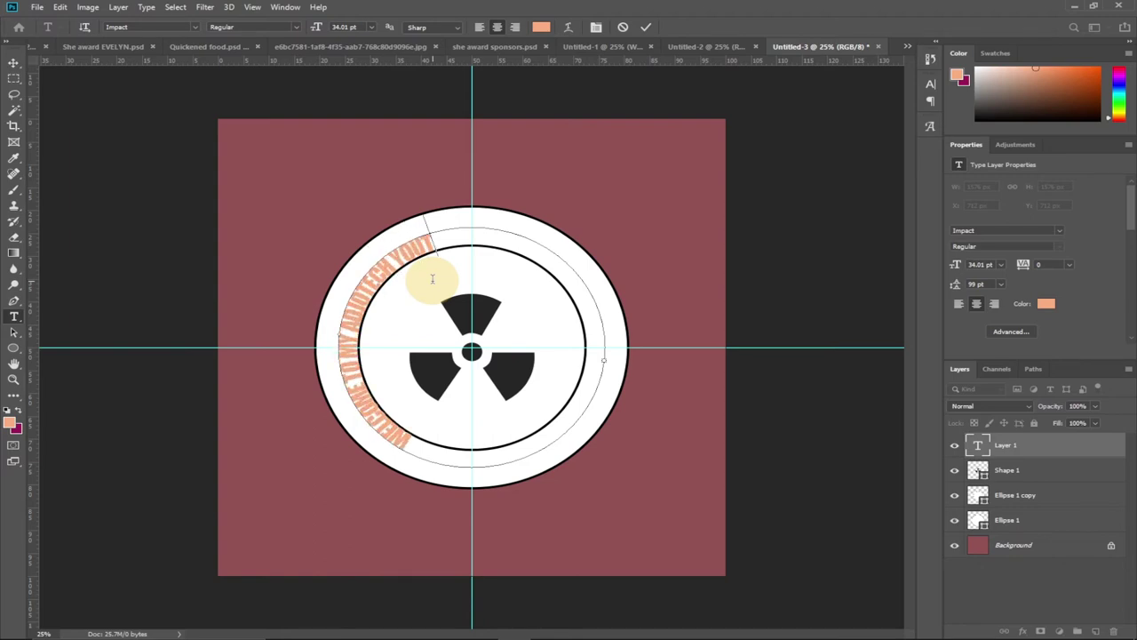
text(ANNEL)
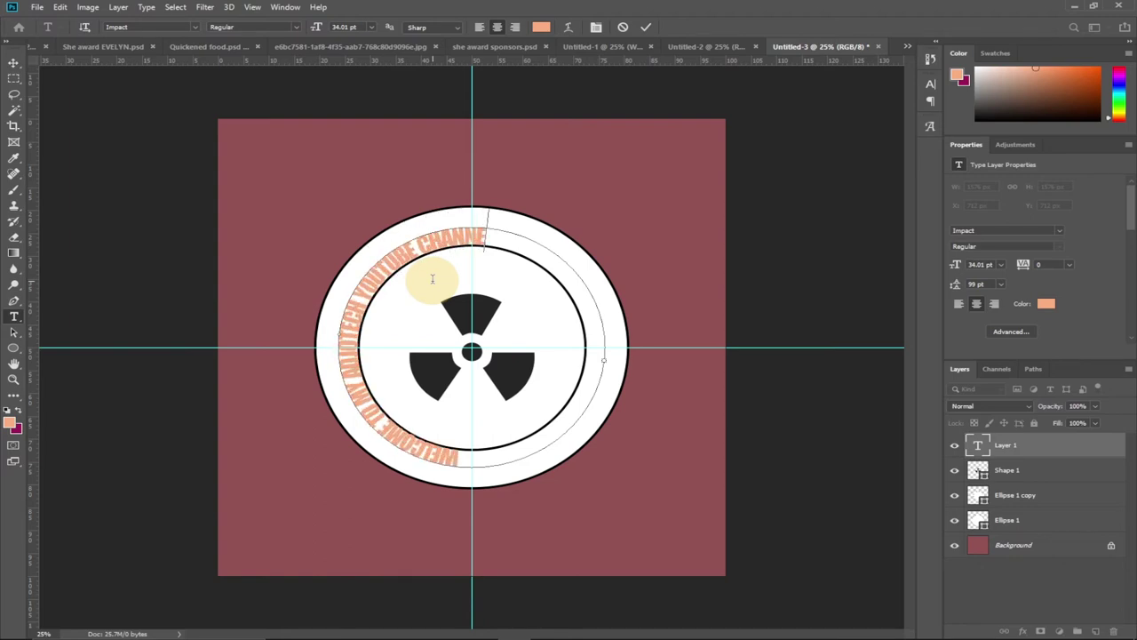
Shift the curved text along the path from its beginning until it spans the upper half of the ring.
click(379, 223)
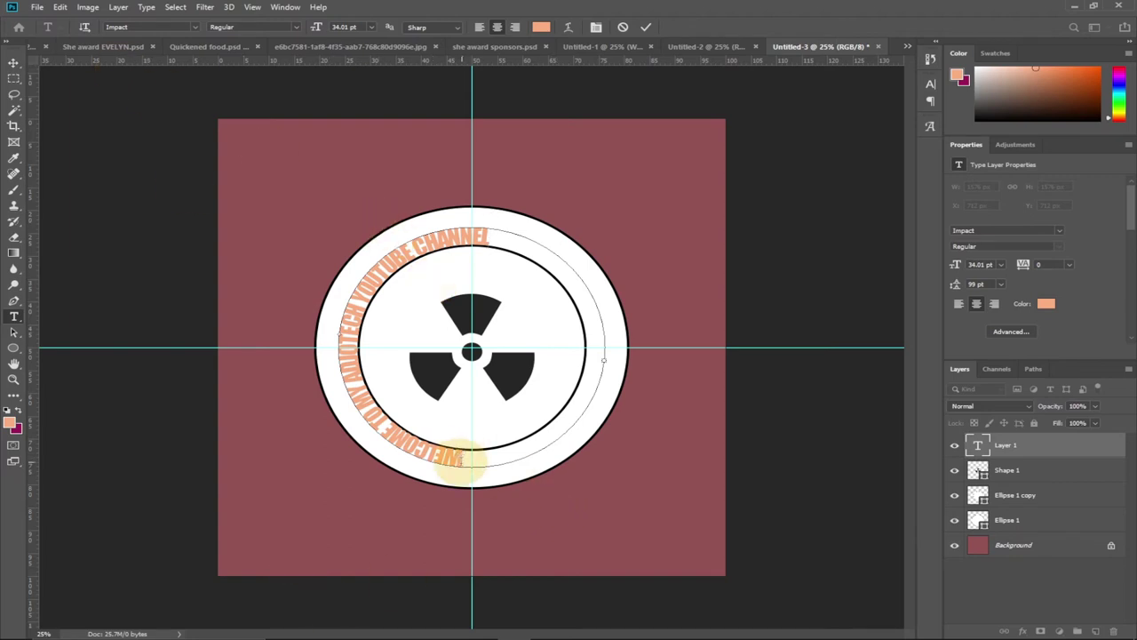
double_click(463, 458)
click(463, 458)
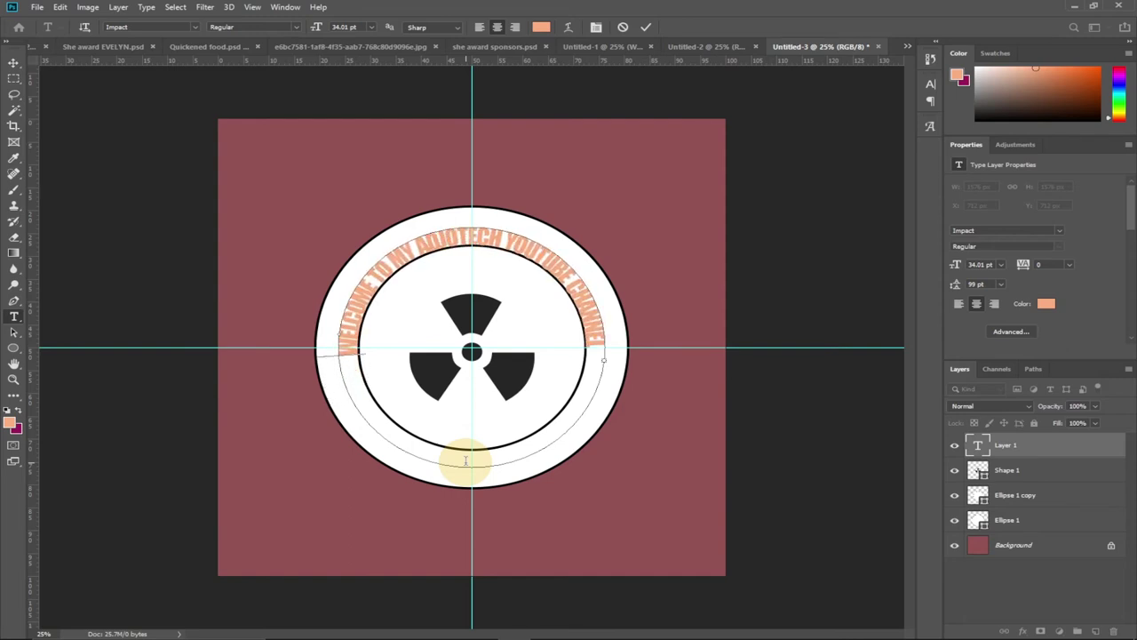
Select the whole curved text and change its colour to black.
drag(364, 382, 600, 351)
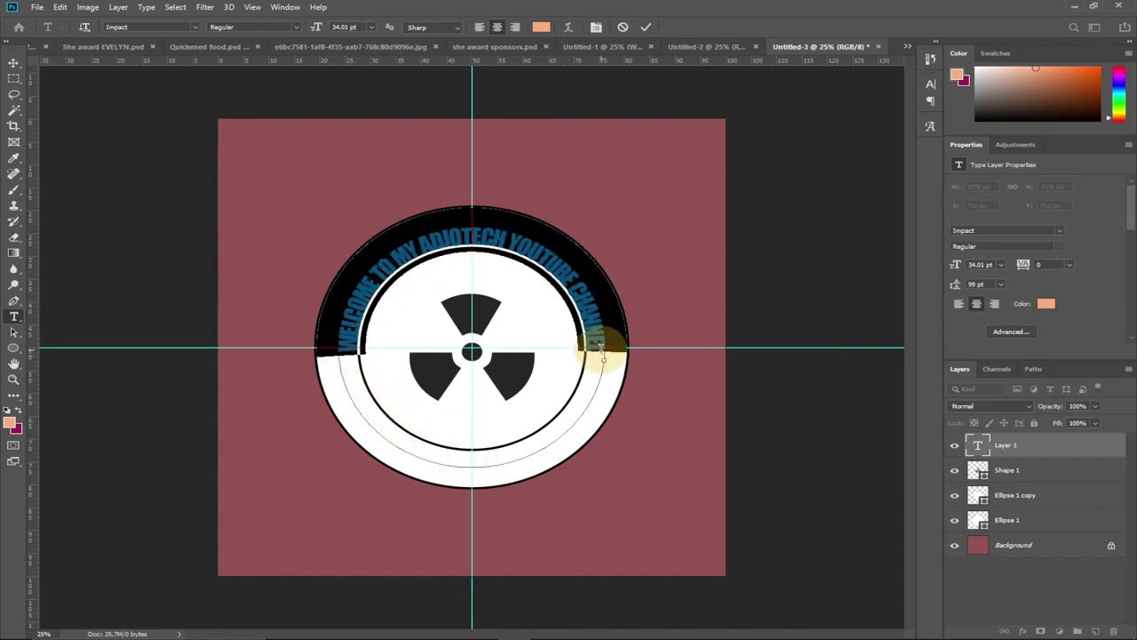
click(541, 27)
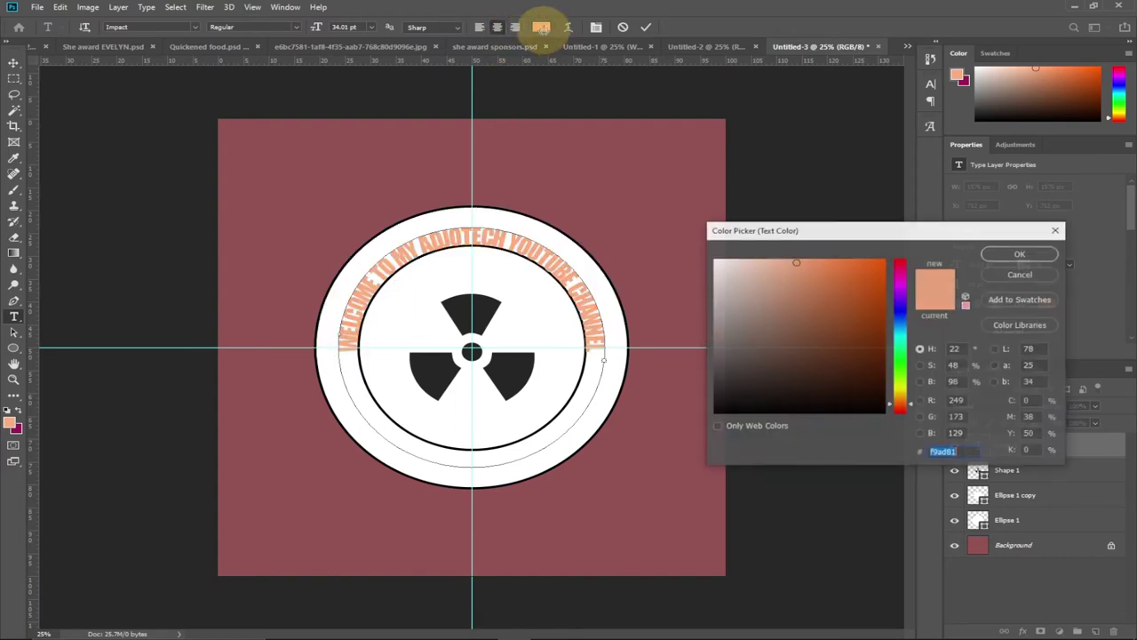
click(878, 410)
click(1015, 254)
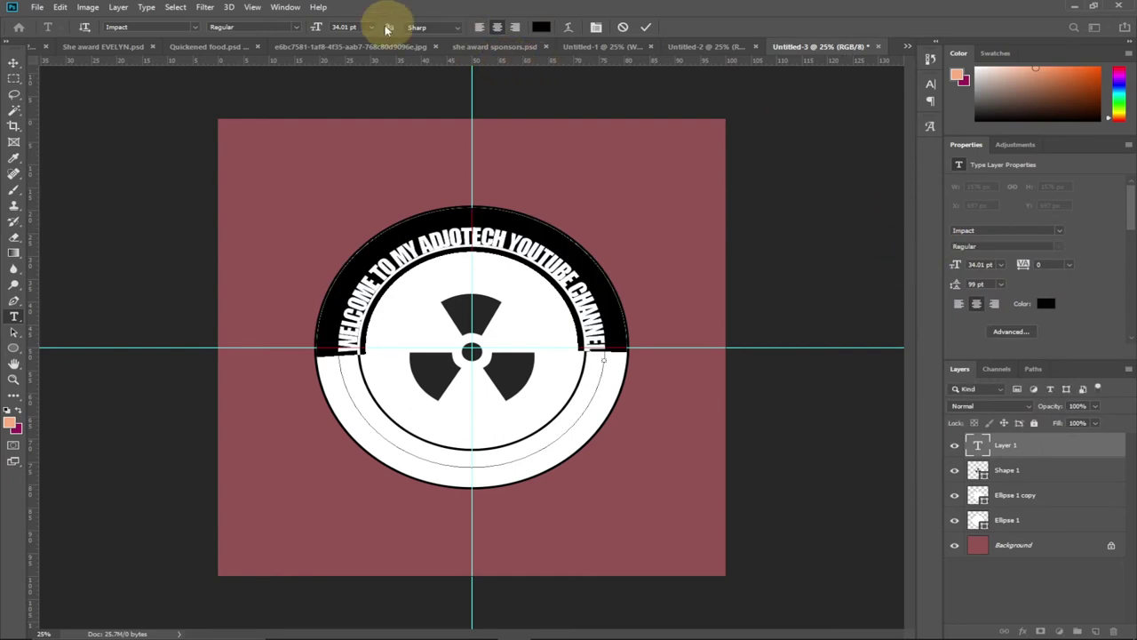
Set the curved text's font size to 30 pt and its tracking to 40.
click(373, 27)
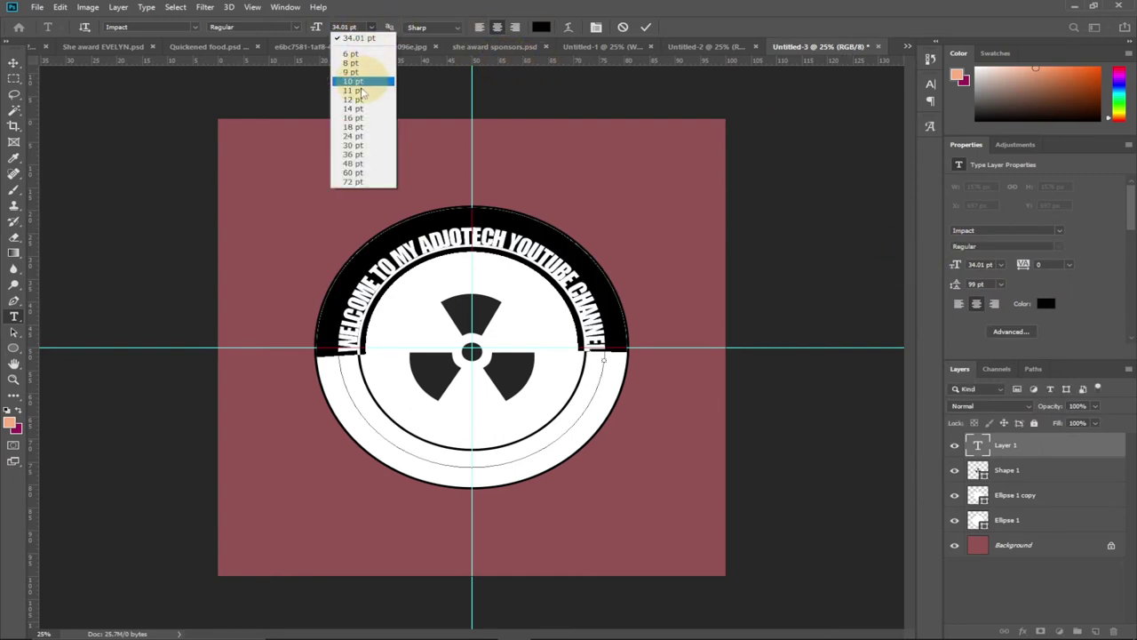
click(359, 146)
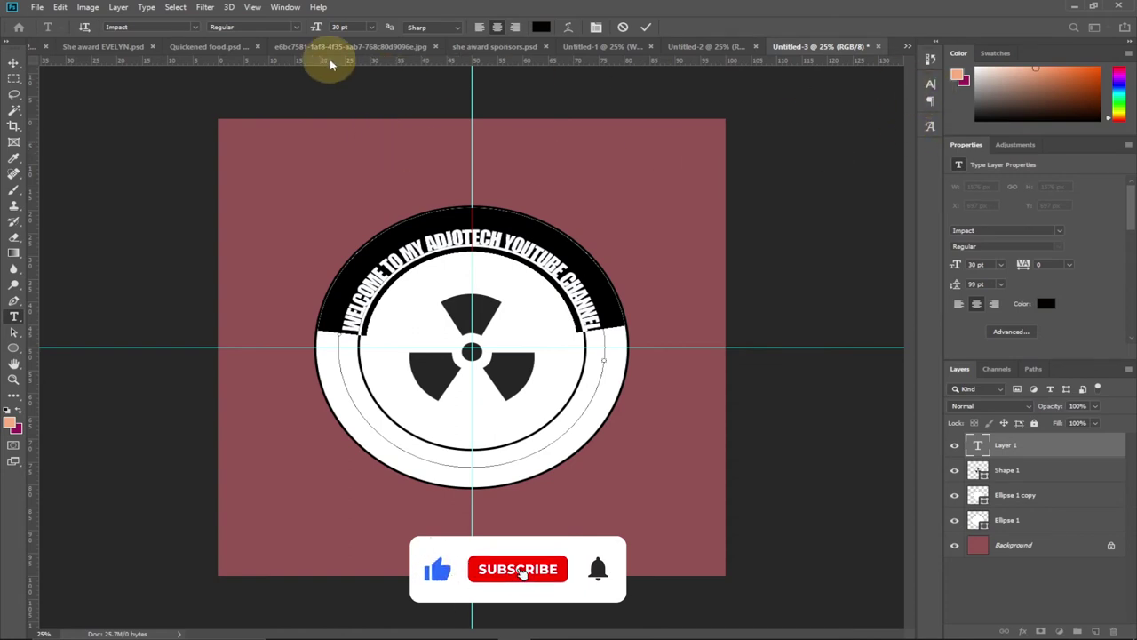
click(932, 87)
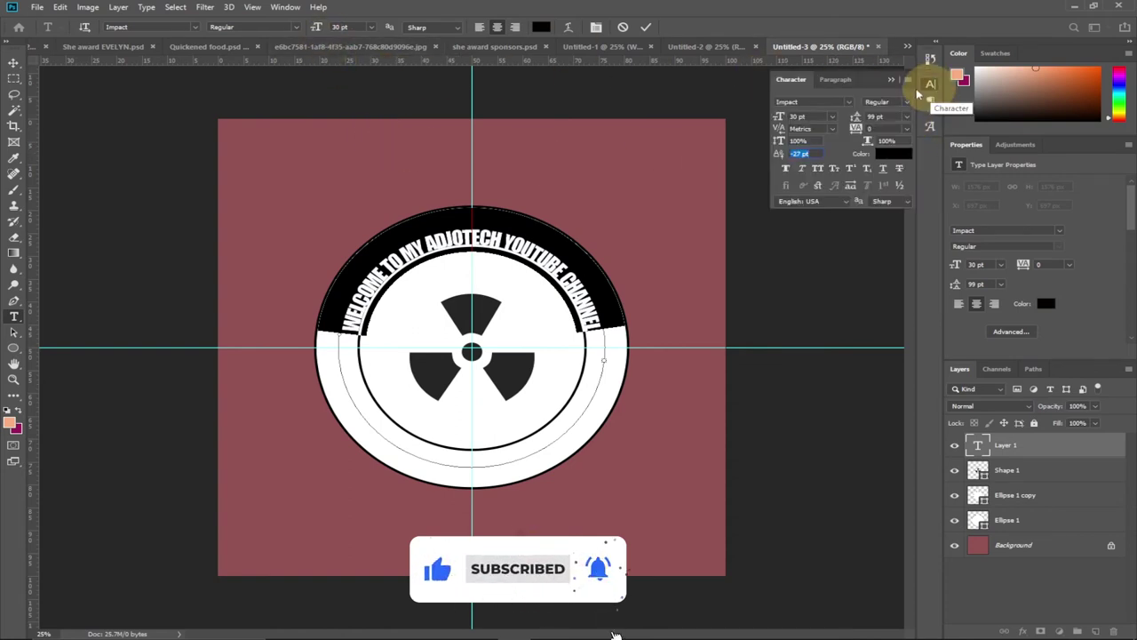
click(284, 7)
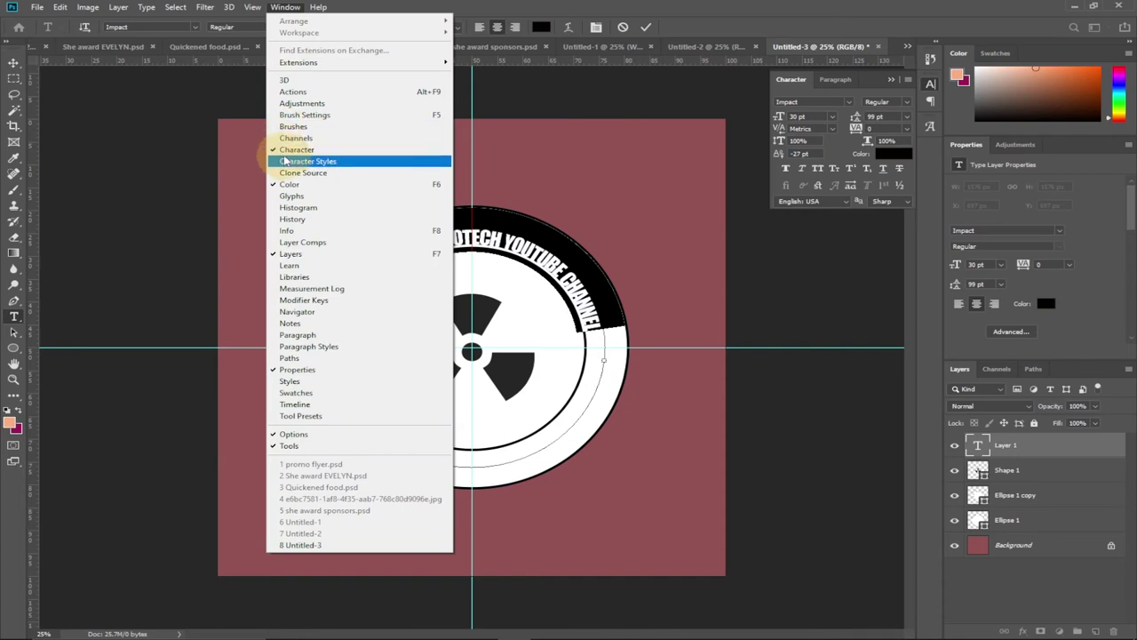
click(856, 128)
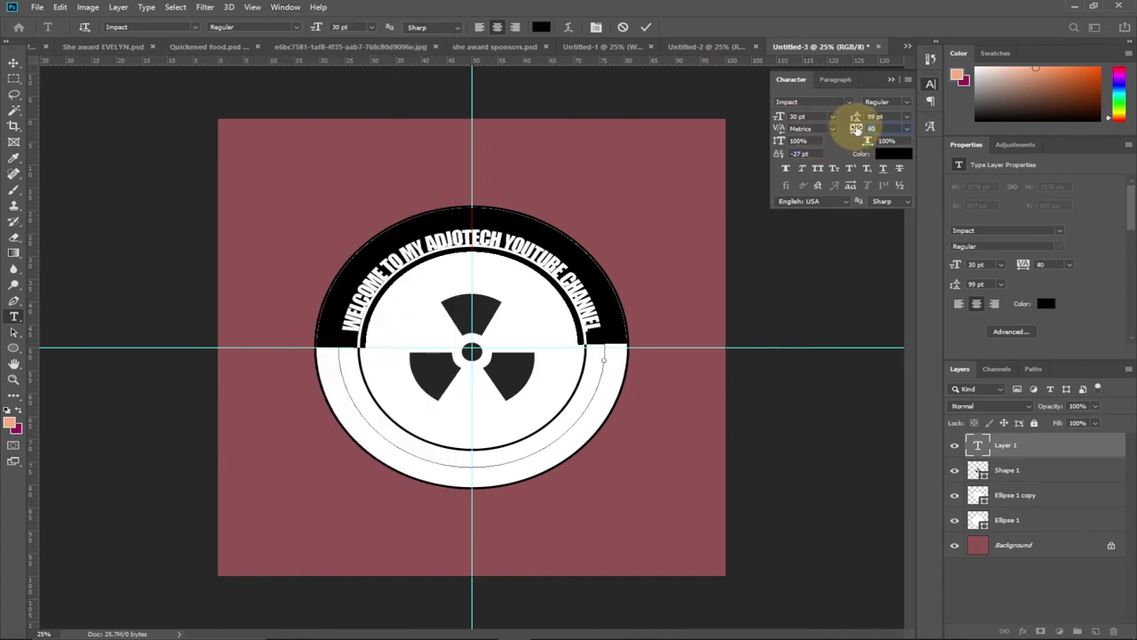
drag(856, 129, 857, 129)
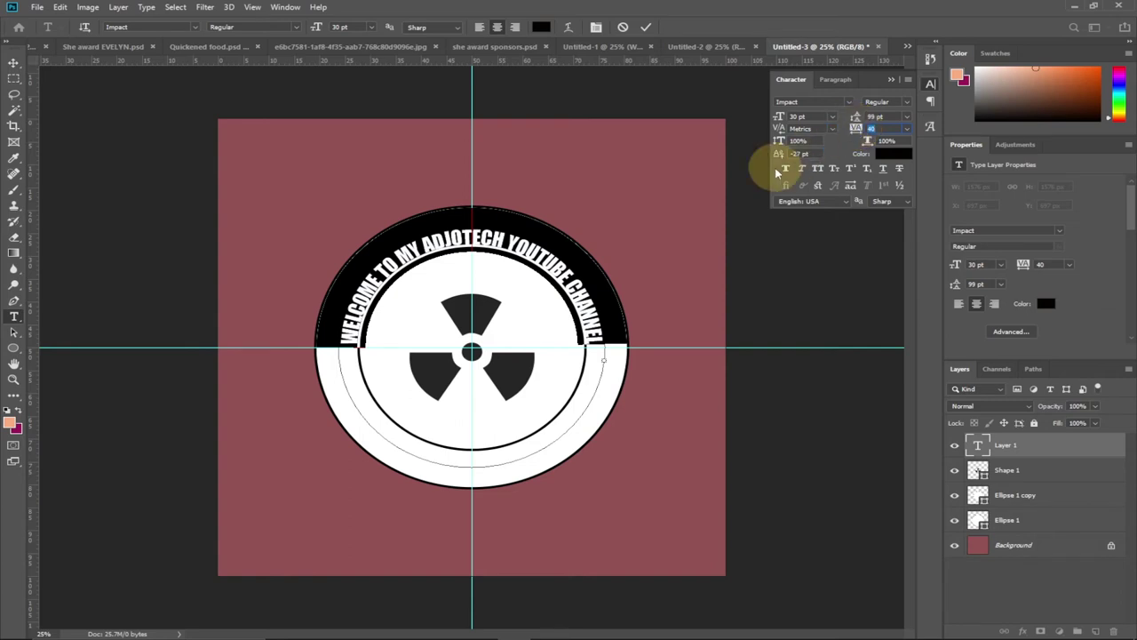
Select the whole curved text and set its baseline shift to 0 pt.
click(422, 254)
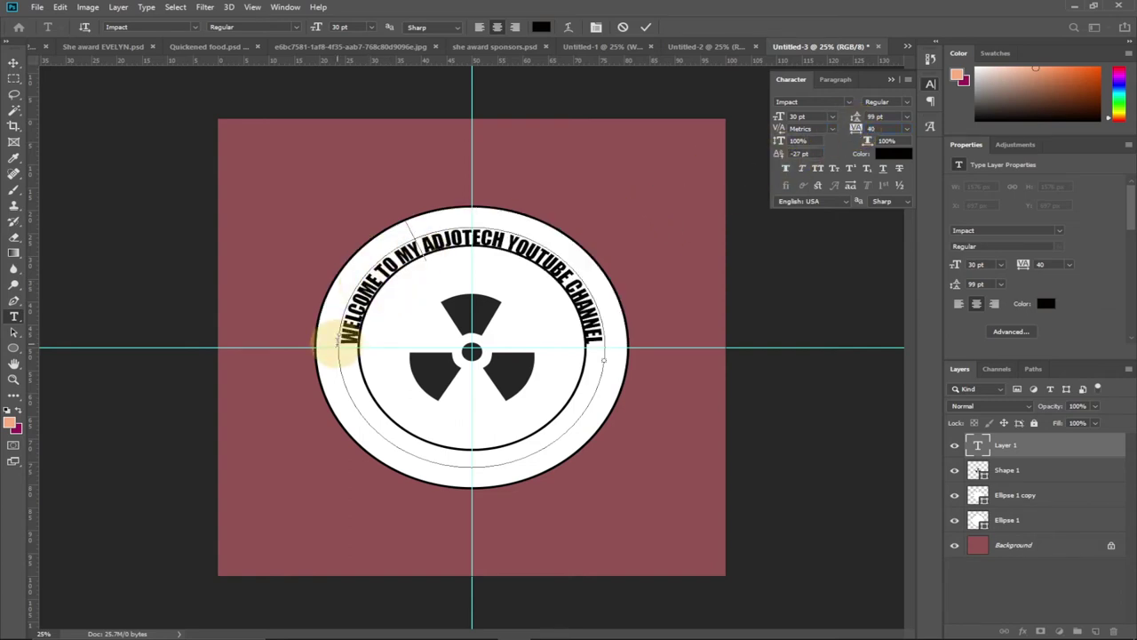
drag(342, 340, 593, 344)
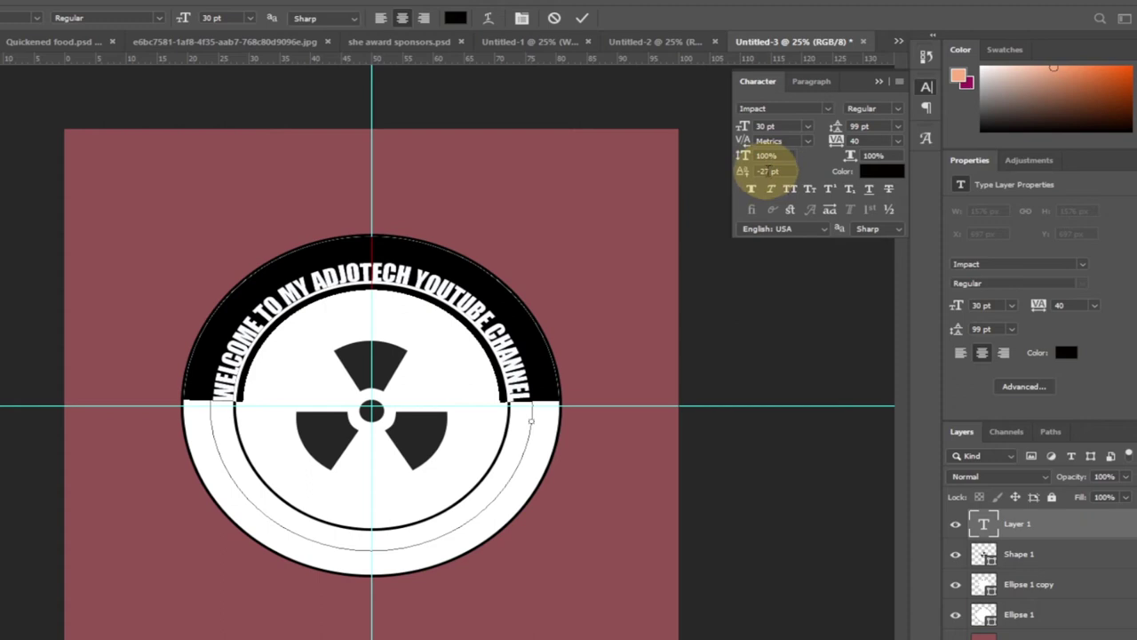
click(766, 171)
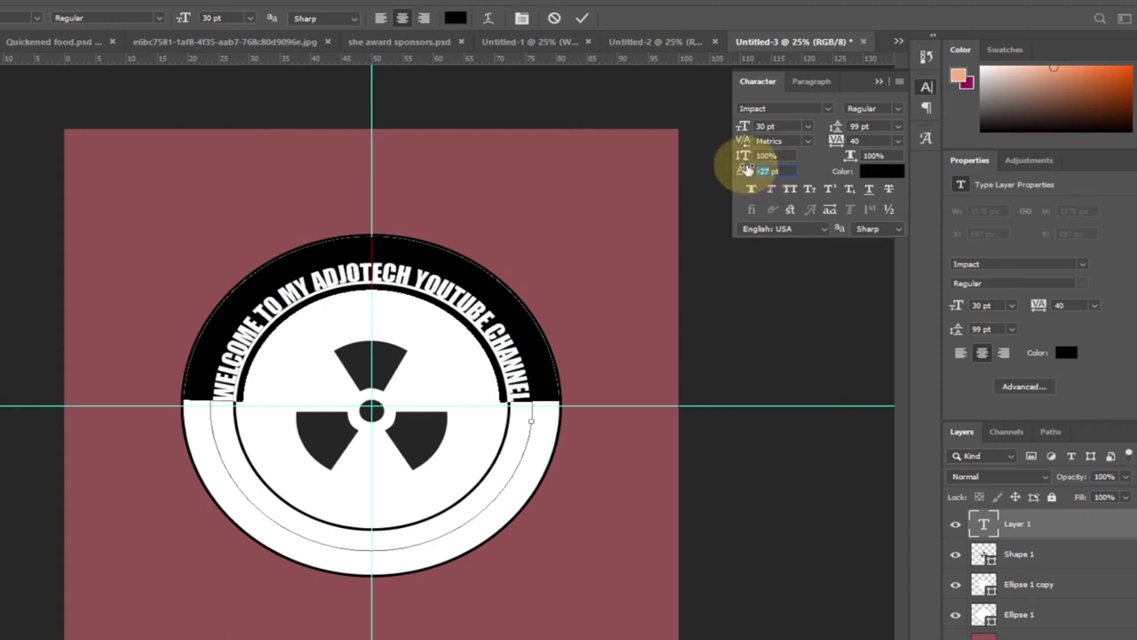
key(Return)
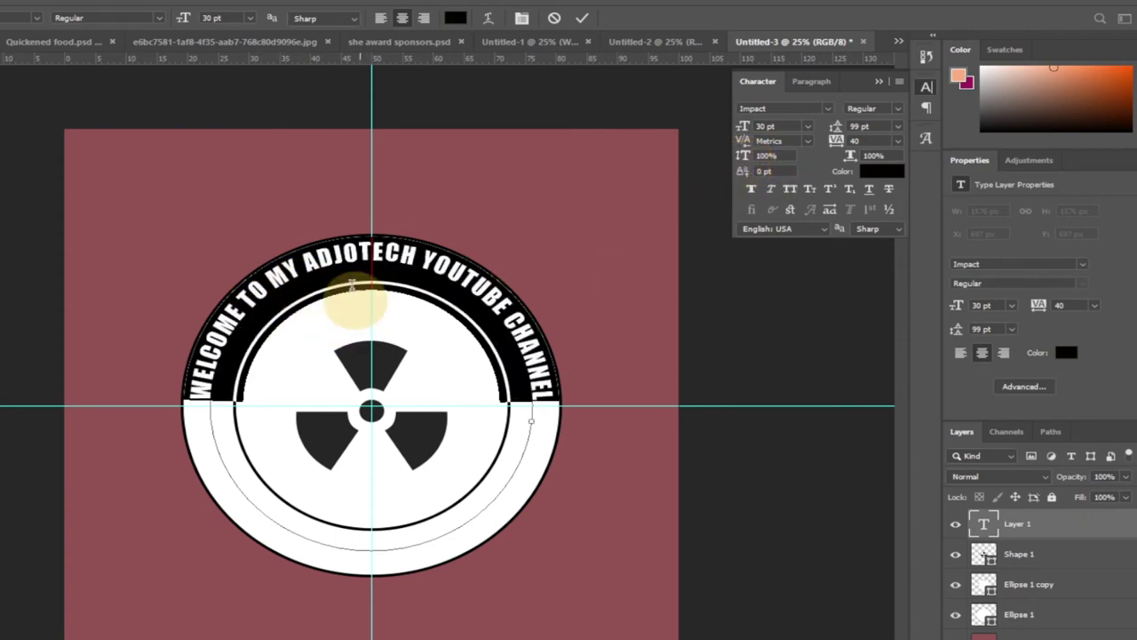
Lower the whole curved text to a baseline shift of -10 pt and commit the text edit.
click(382, 263)
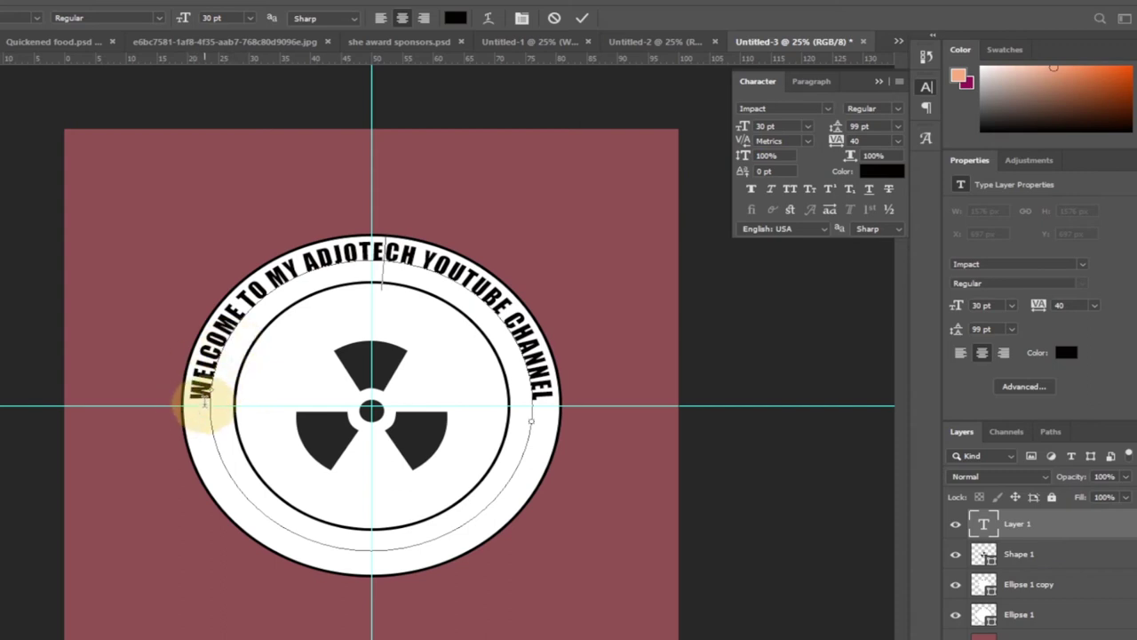
drag(205, 395, 563, 415)
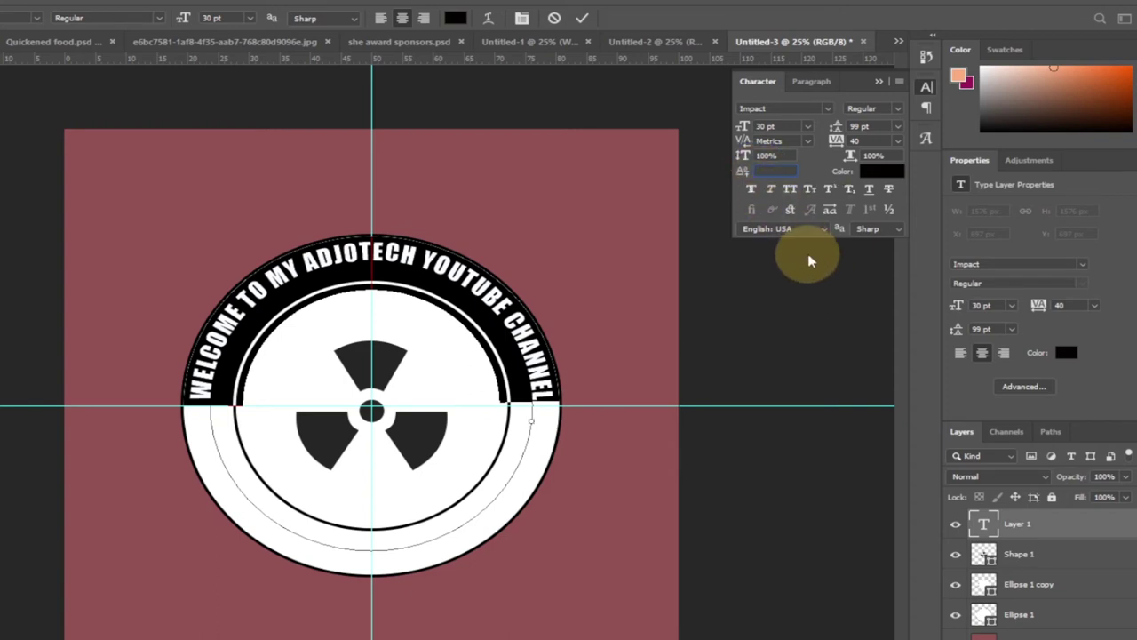
click(510, 311)
drag(544, 398, 199, 391)
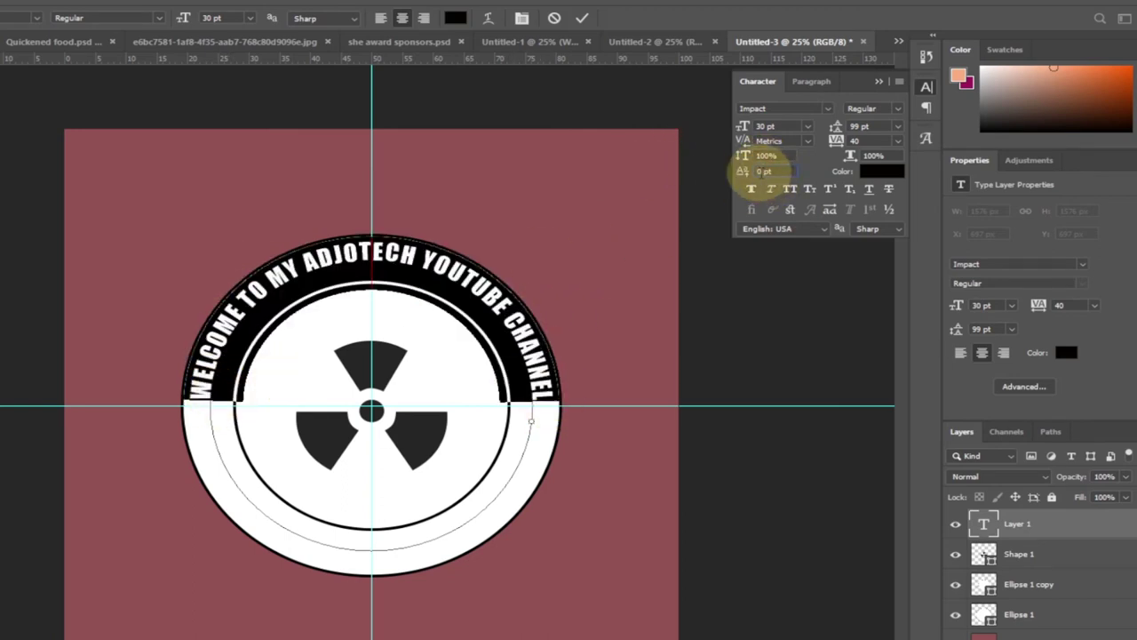
click(763, 171)
text(-1)
key(Return)
key(Down)
key(Down)
key(Down)
key(Down)
key(Down)
key(Down)
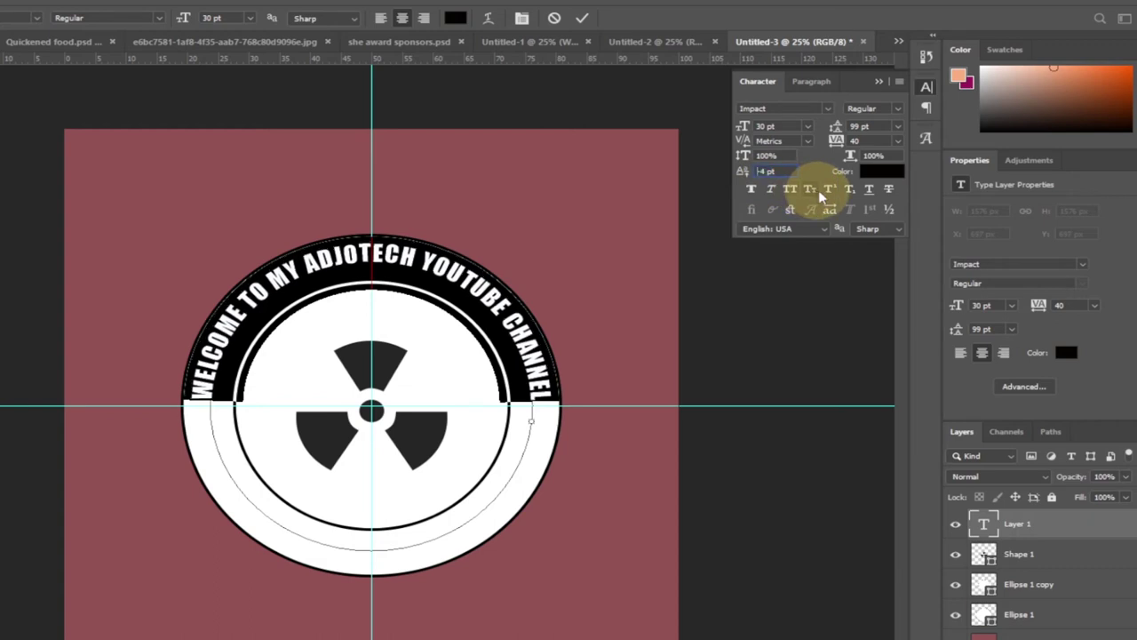
key(Down)
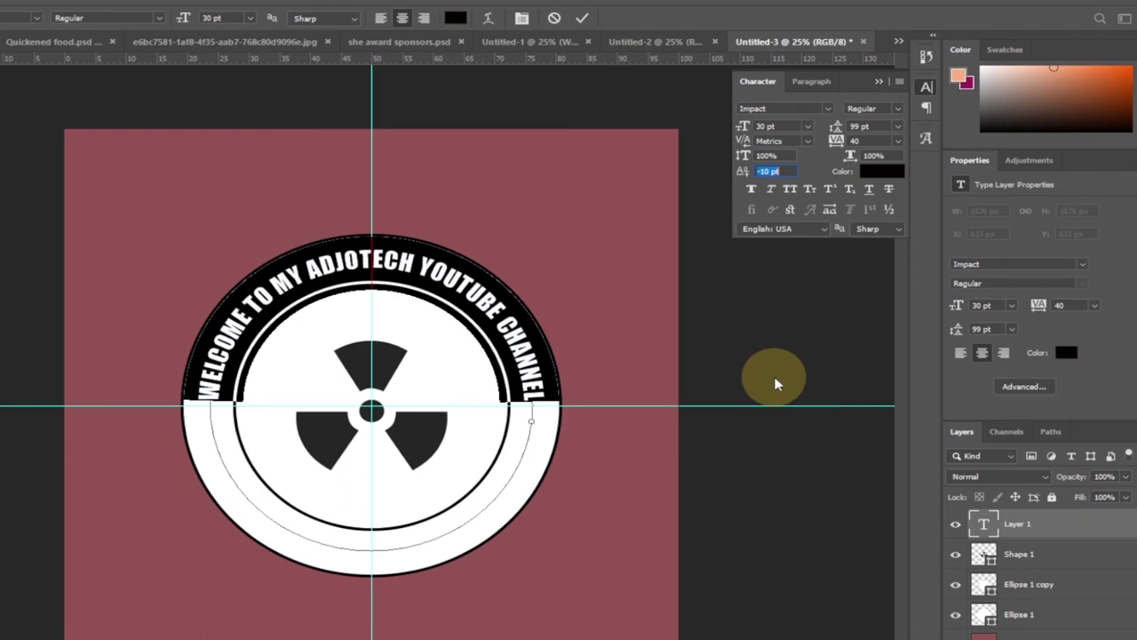
click(373, 272)
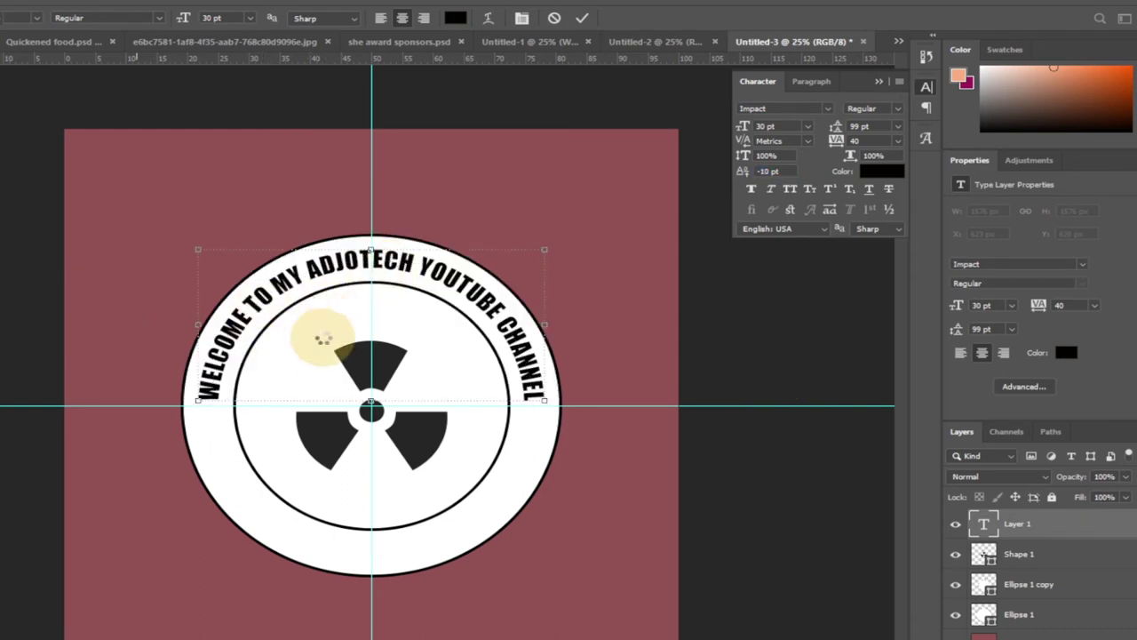
click(360, 446)
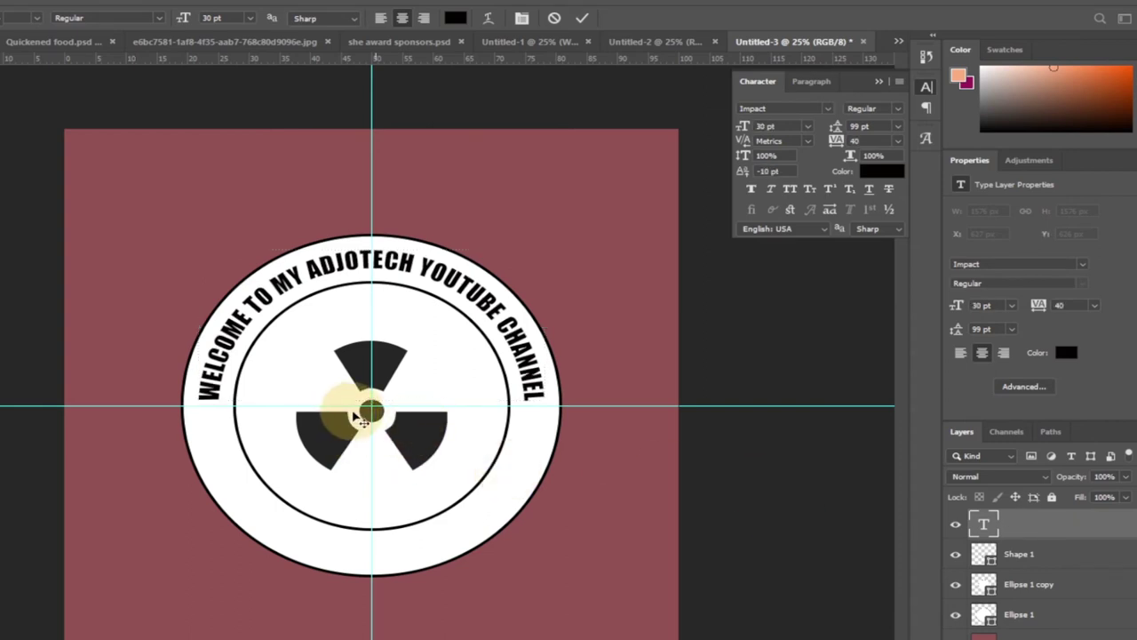
key(Escape)
key(v)
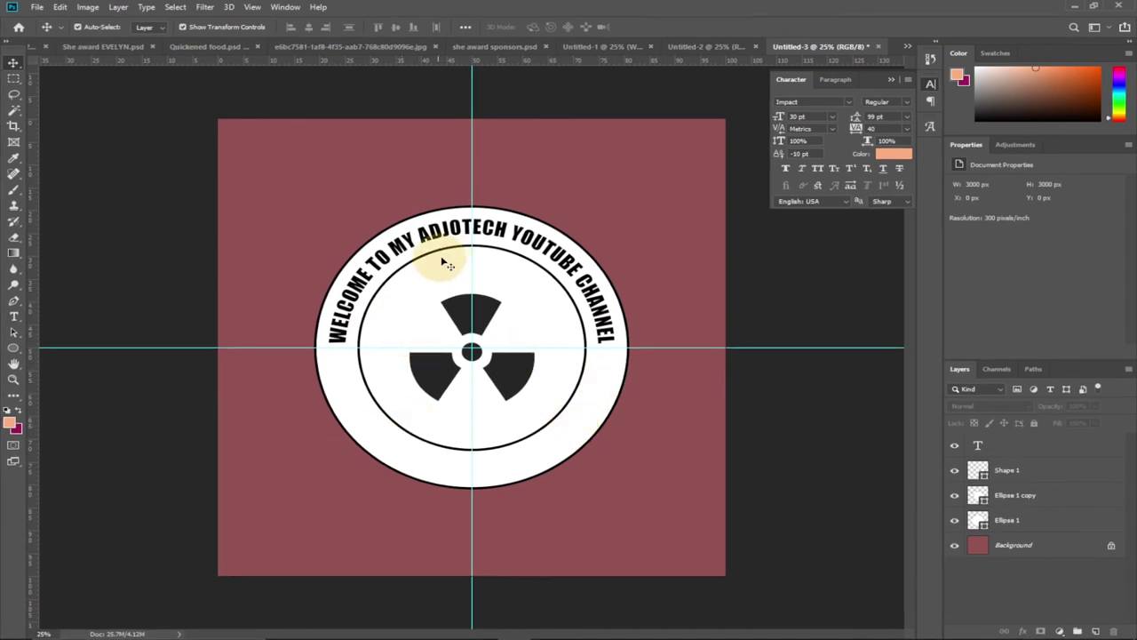
Duplicate the curved text layer and hide the original text layer.
click(1006, 449)
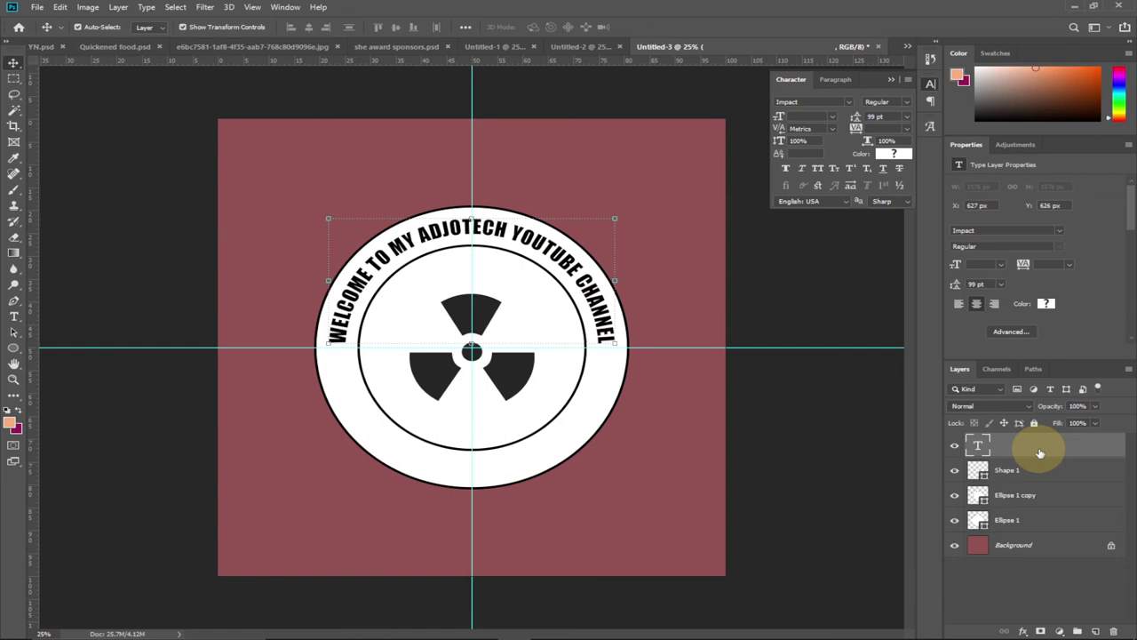
key(ctrl+j)
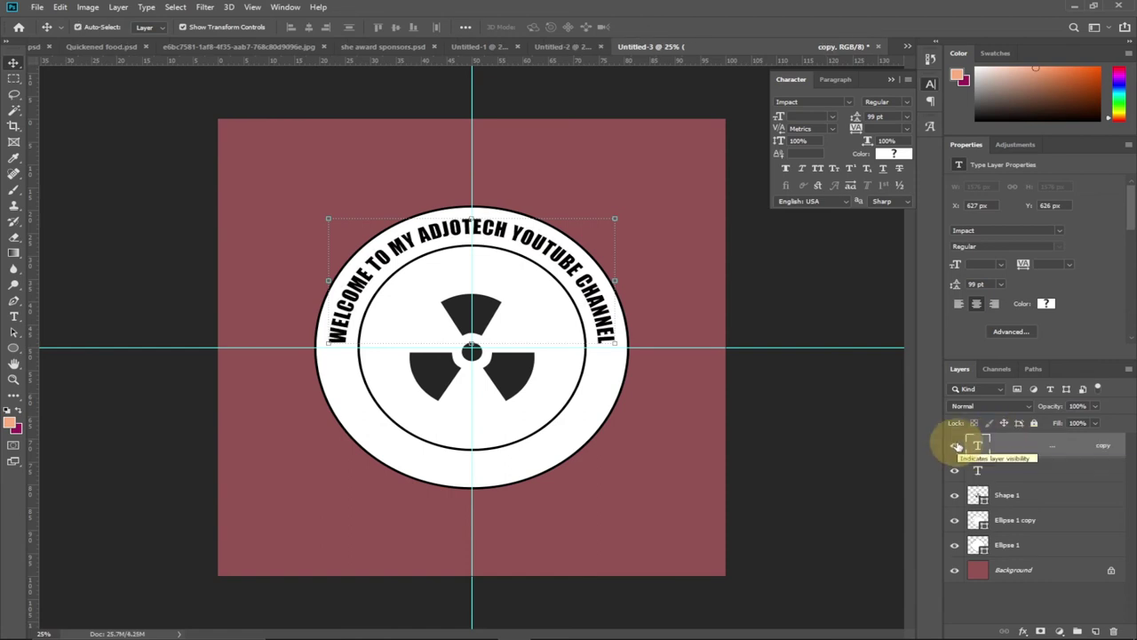
click(955, 470)
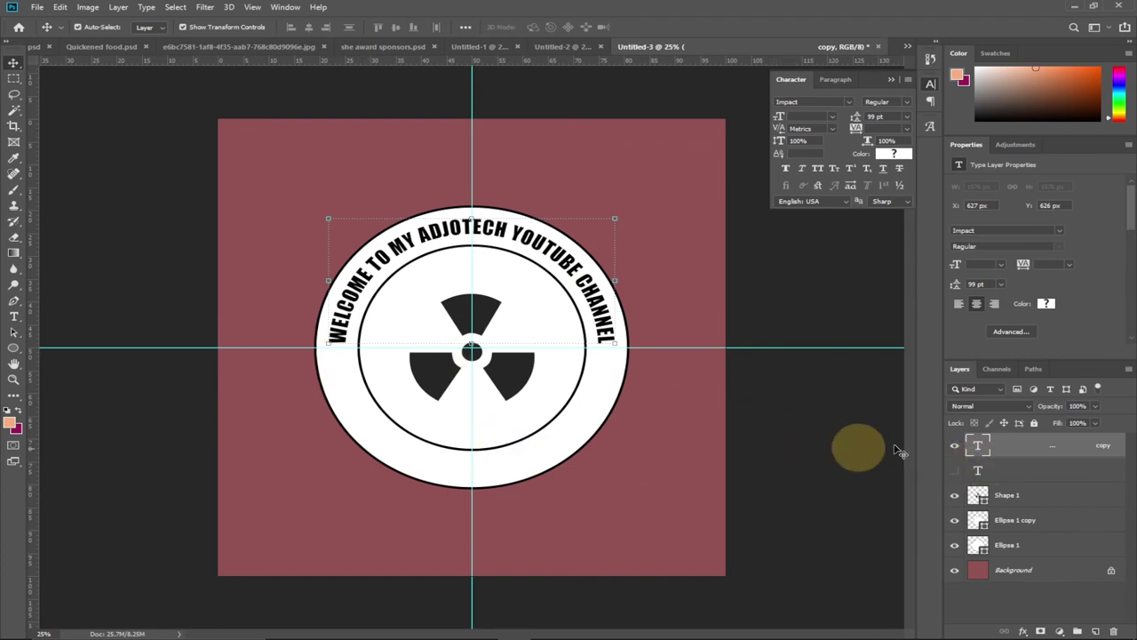
Flip the duplicate text across its path onto the lower half of the ring and show the original text layer again.
click(14, 318)
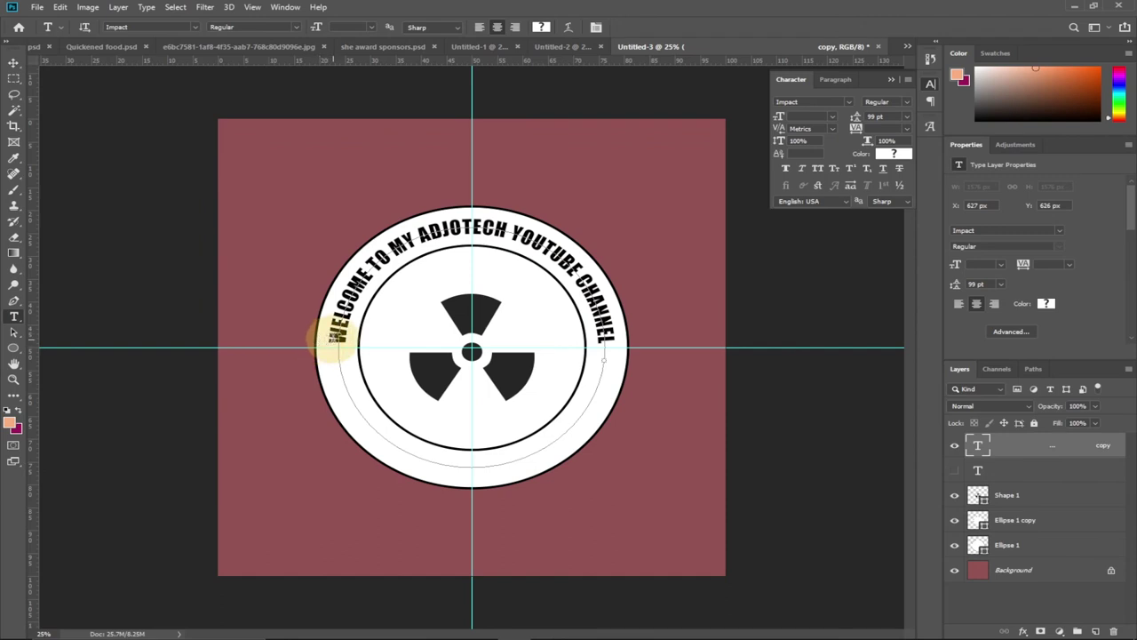
click(336, 340)
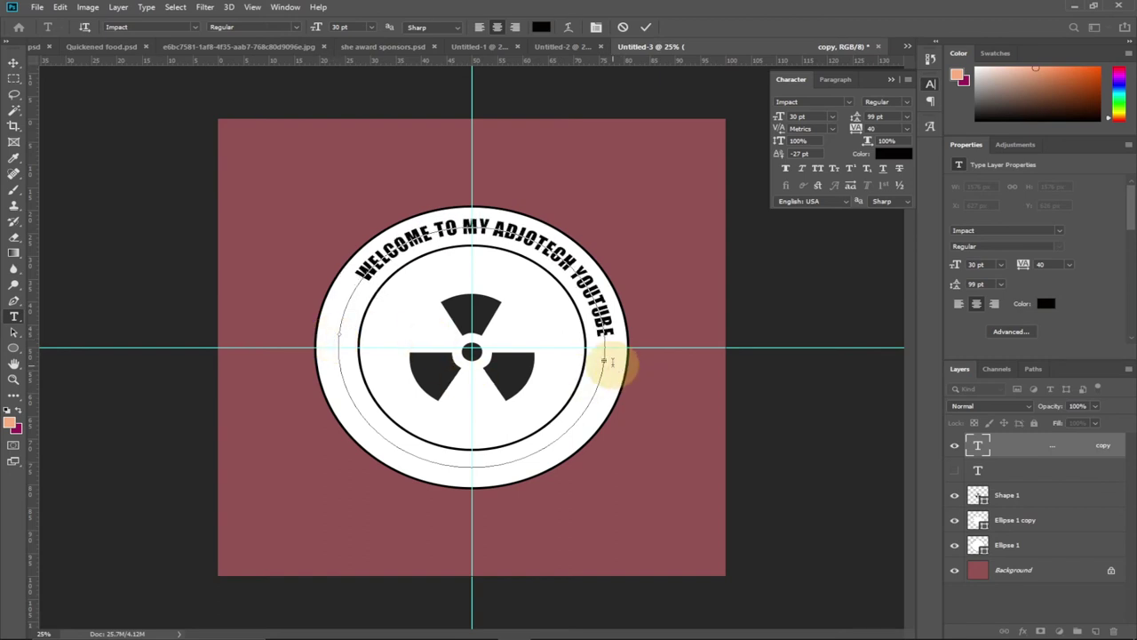
right_click(15, 335)
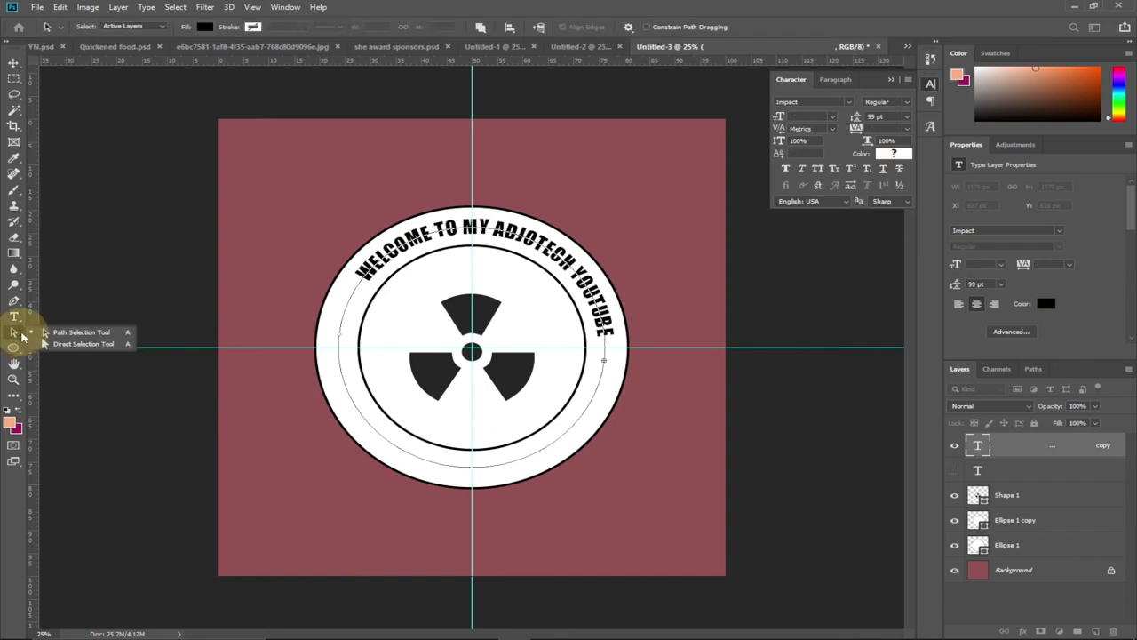
click(64, 333)
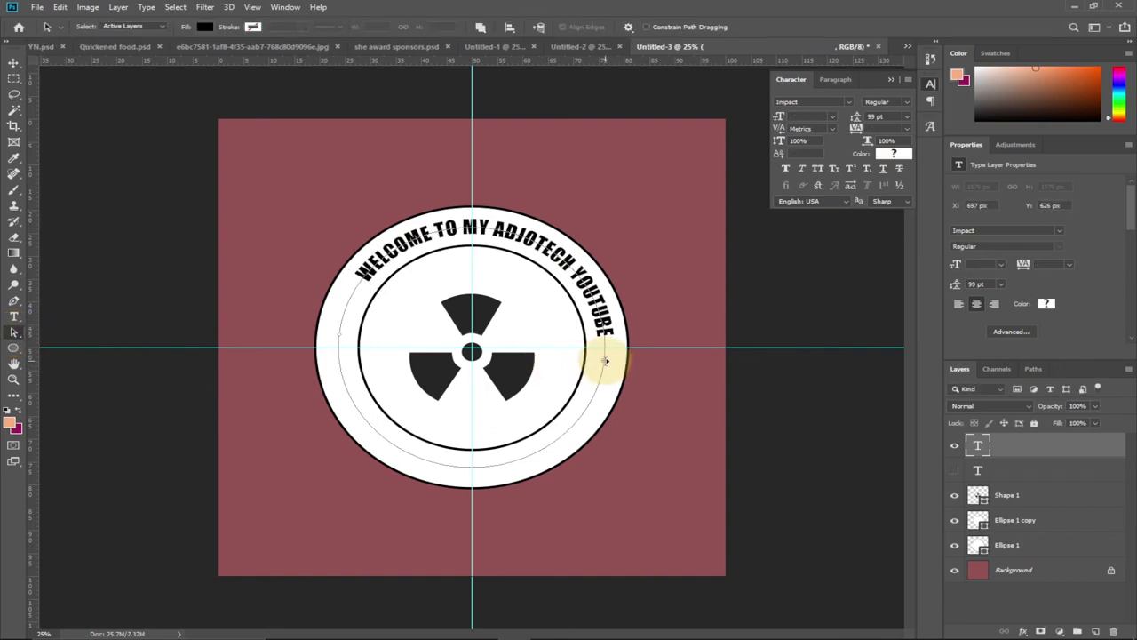
mouse_move(602, 360)
mouse_down()
mouse_move(594, 381)
mouse_move(544, 412)
mouse_up()
drag(481, 432, 596, 365)
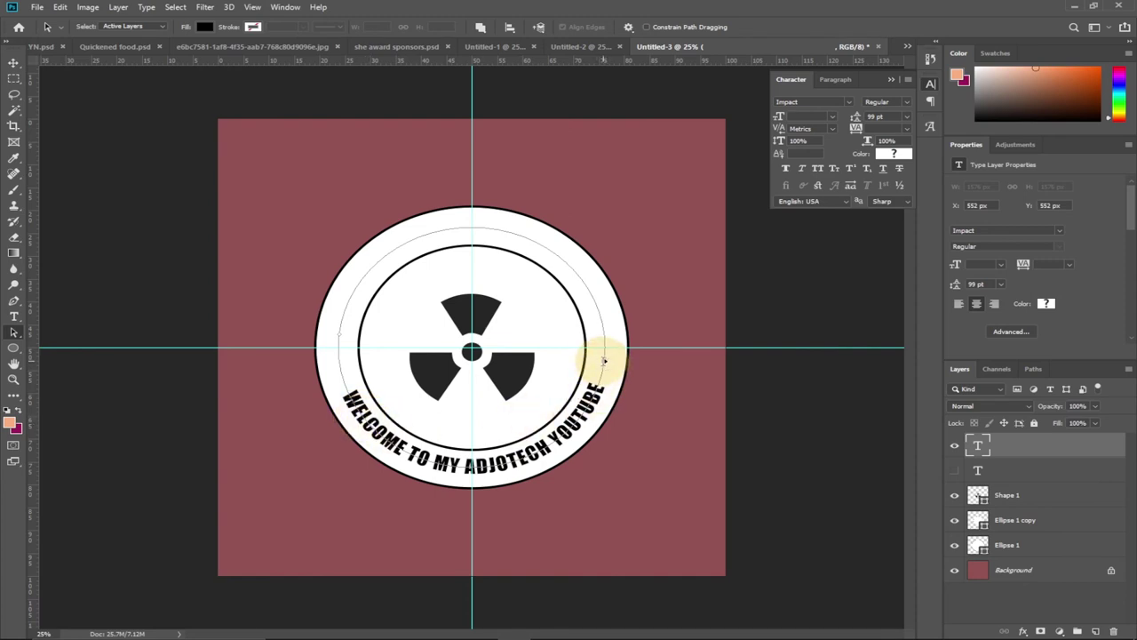
click(955, 471)
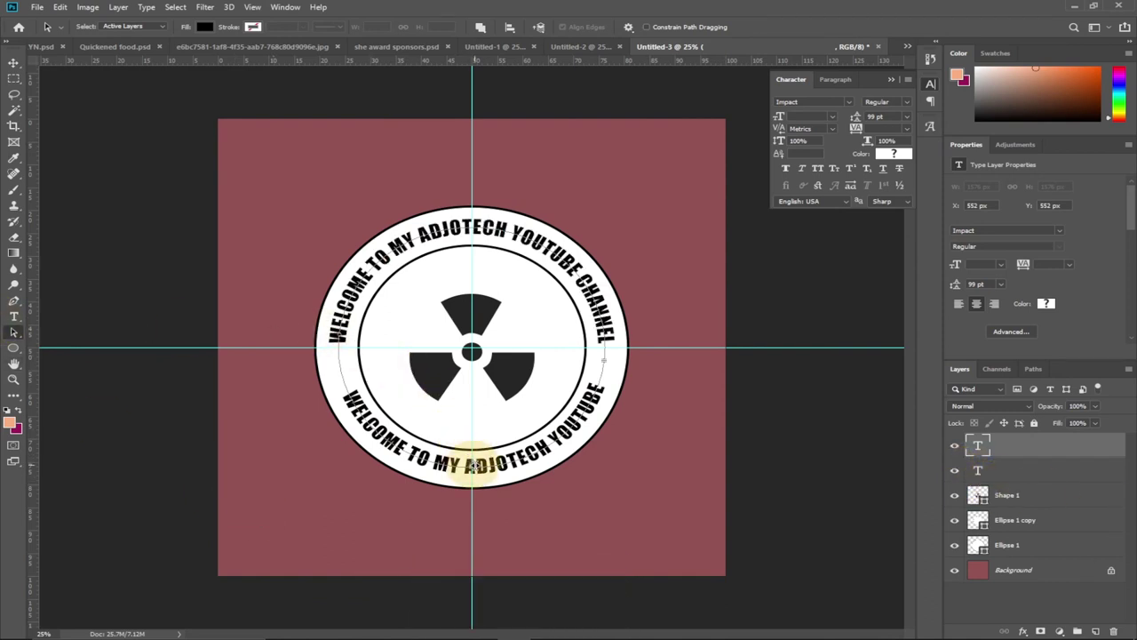
Replace the lower curved text with "SUBSCRIBE TO MY CHANNEL".
click(14, 316)
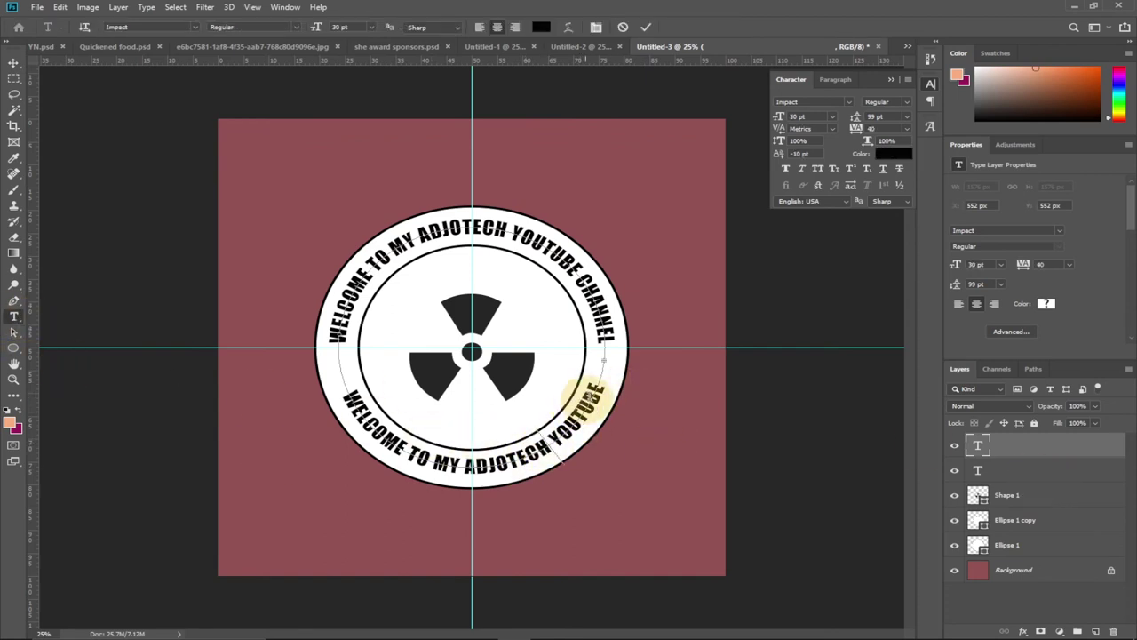
drag(605, 382, 336, 400)
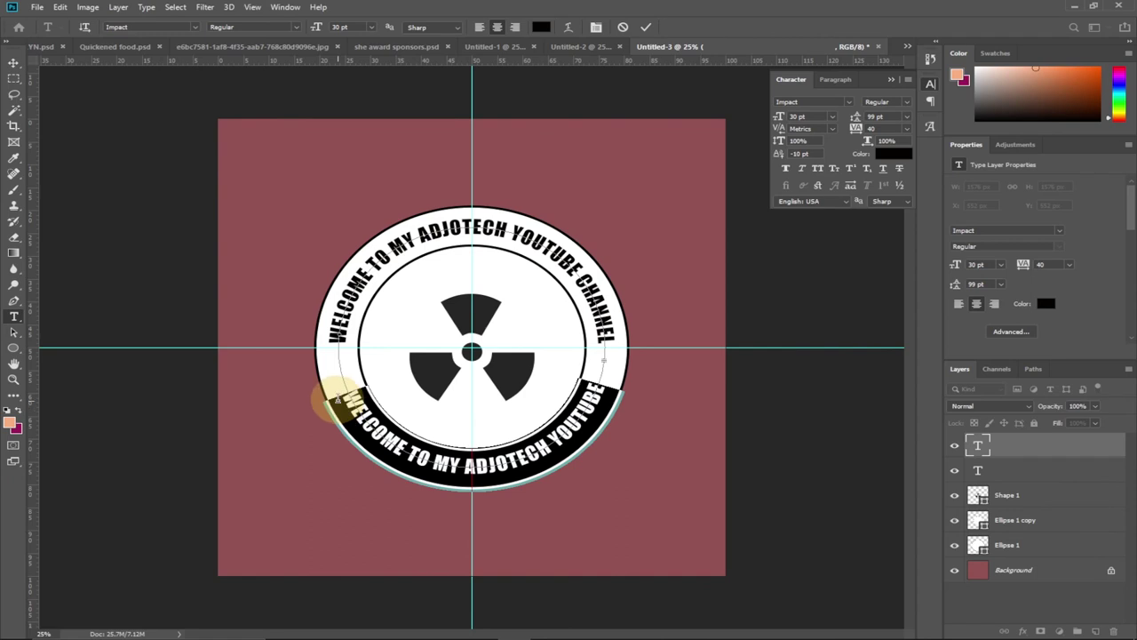
key(BackSpace)
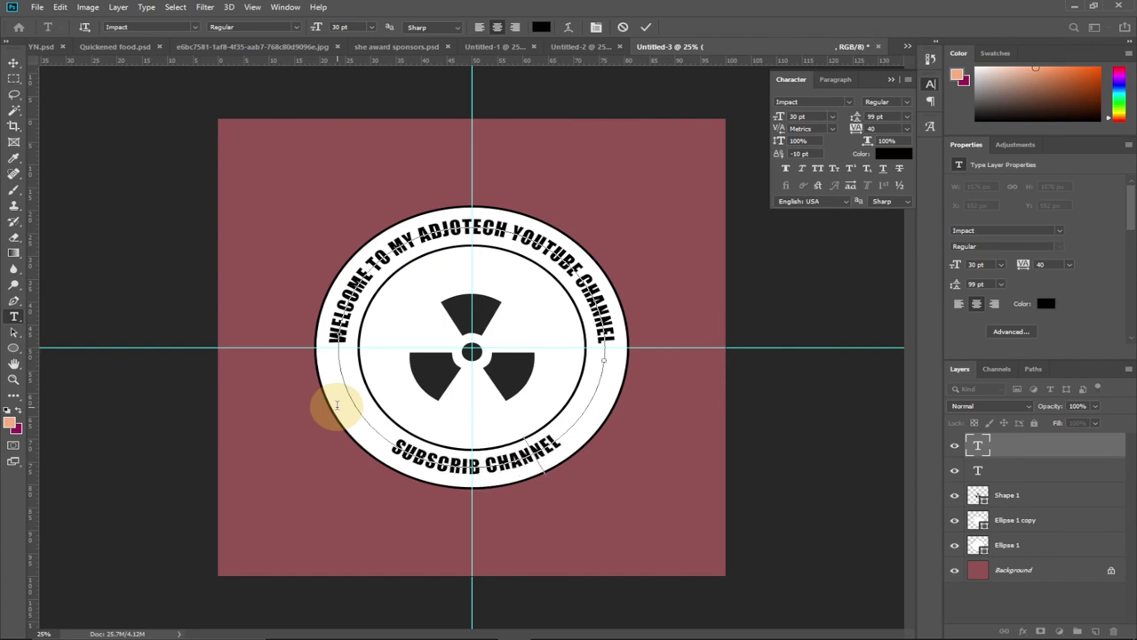
text(E TO MY CHAN)
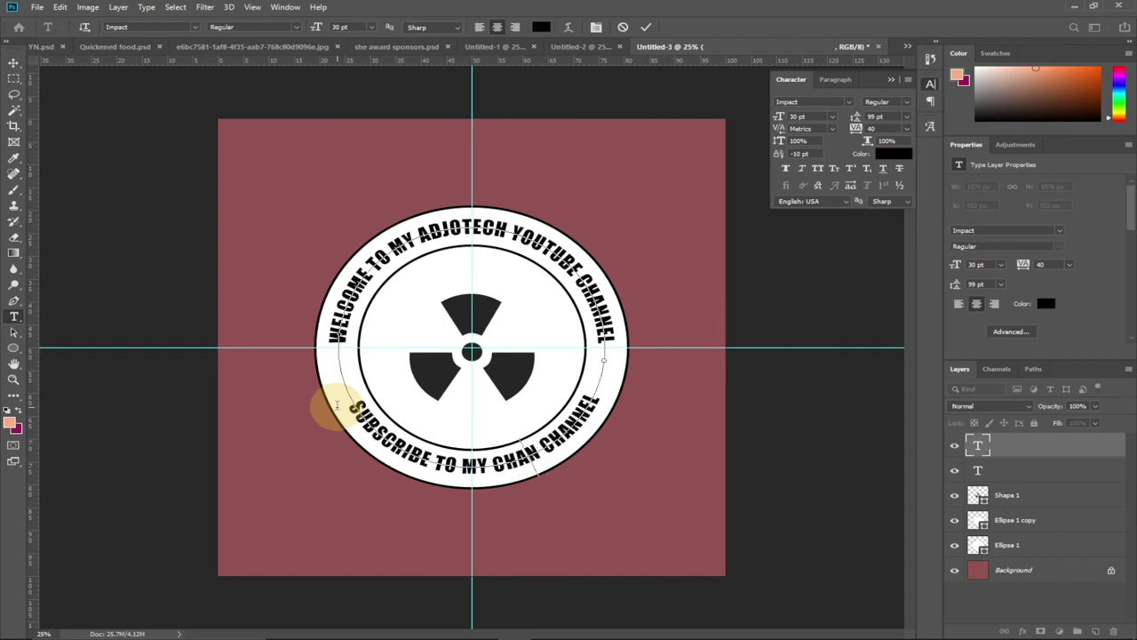
key(BackSpace)
key(BackSpace)
key(BackSpace)
key(BackSpace)
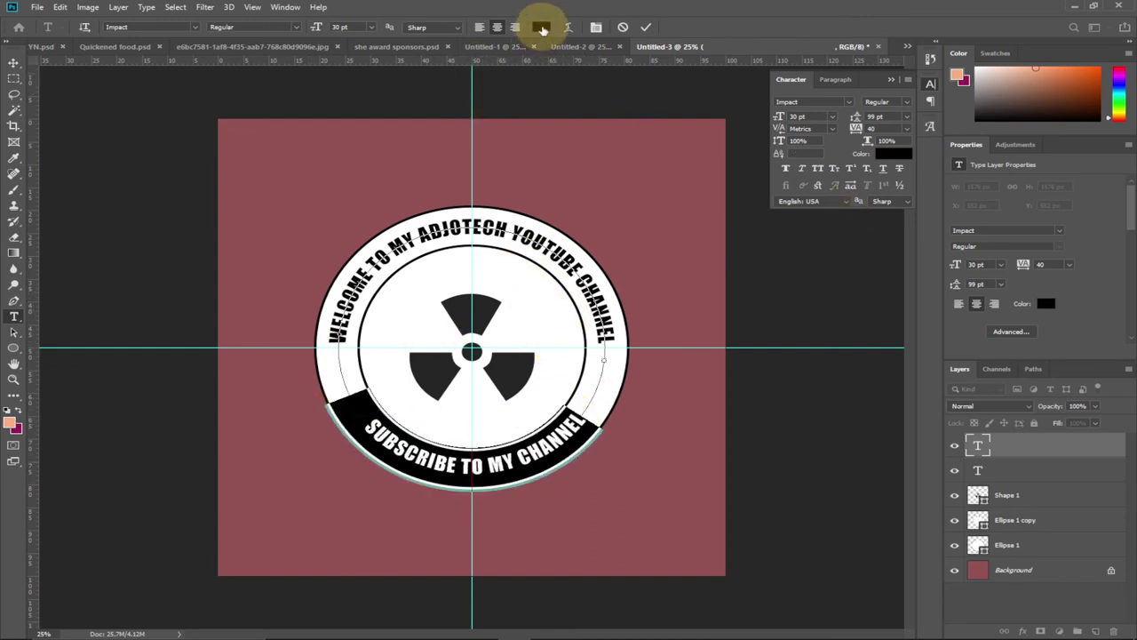
Change the lower curved text's colour to dark red 4c0505 and finish editing it.
click(542, 28)
click(622, 213)
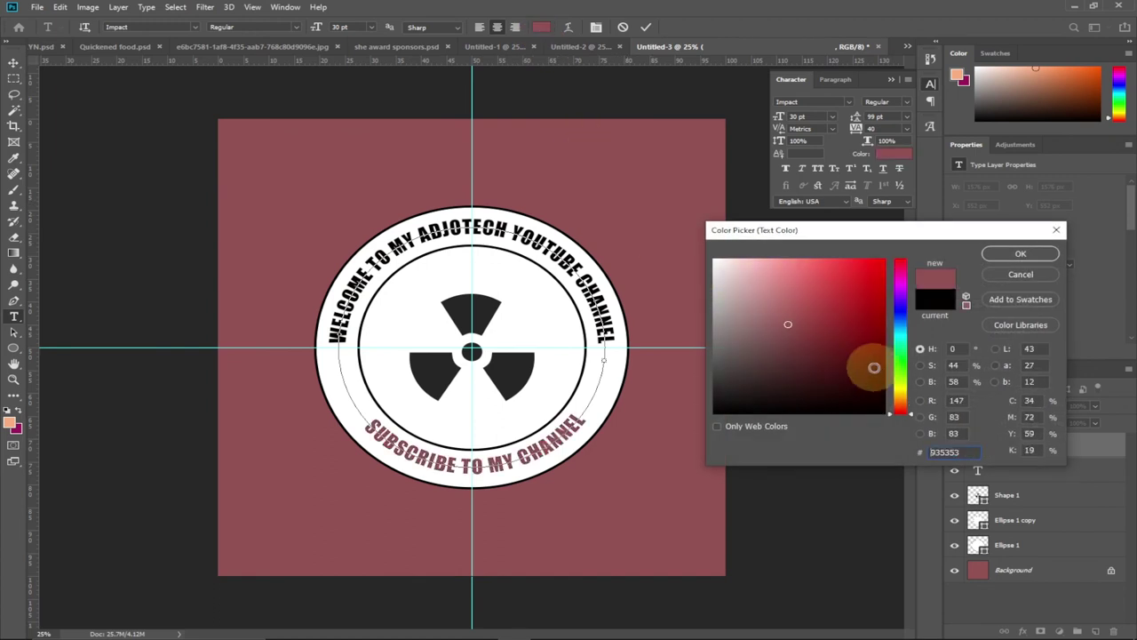
click(874, 367)
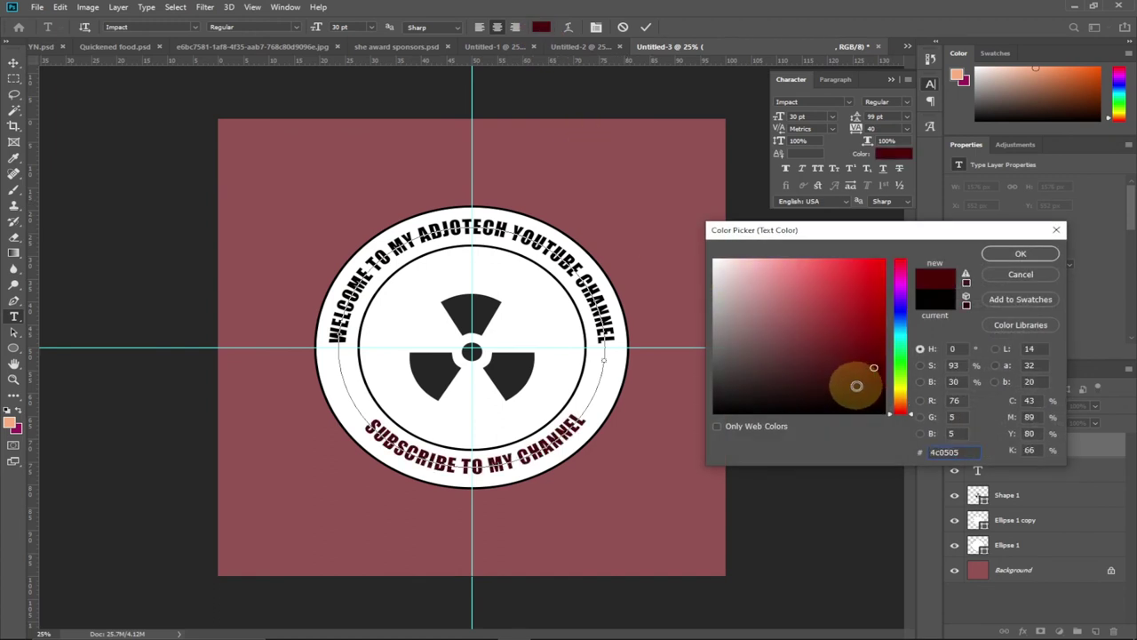
click(1020, 255)
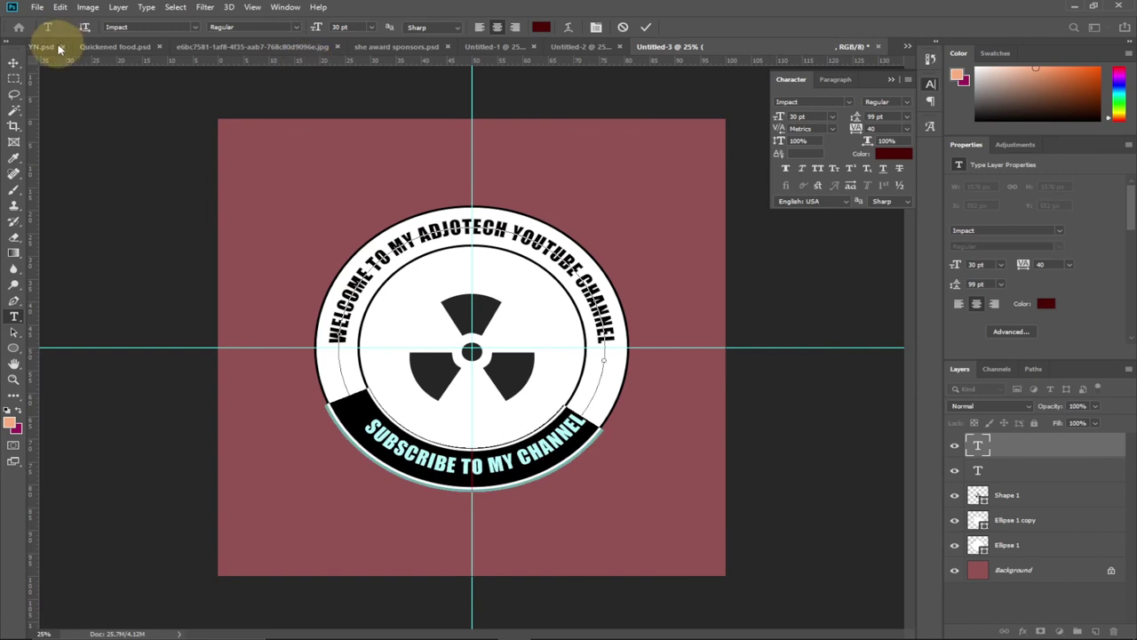
click(13, 63)
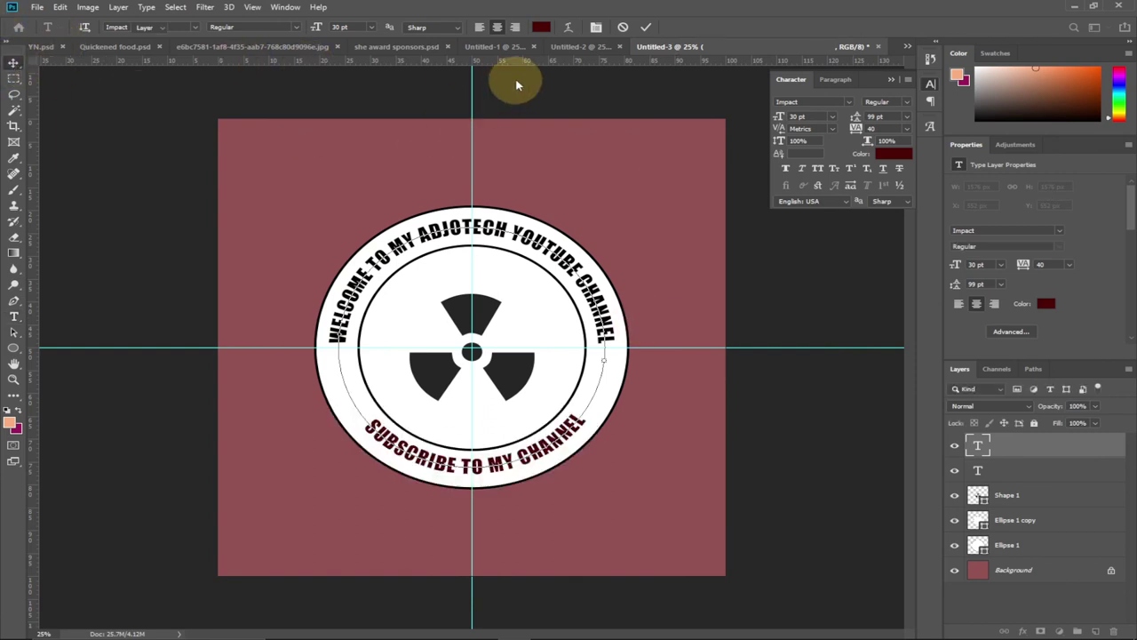
Compare the badge with the examples in the Untitled-2 and Untitled-1 documents.
click(574, 49)
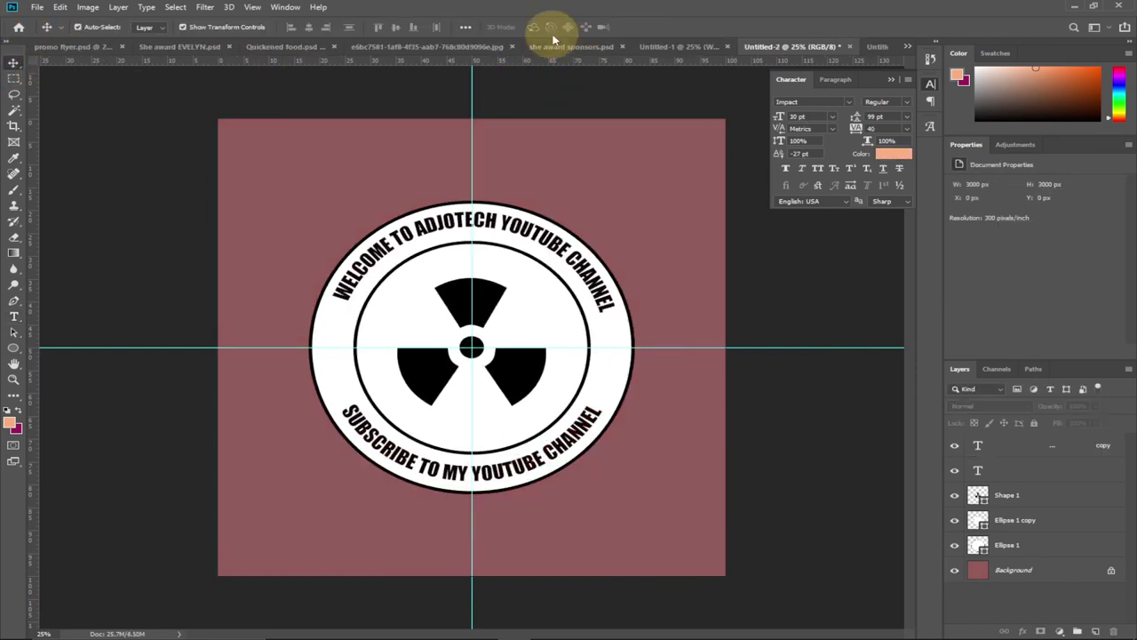
click(687, 50)
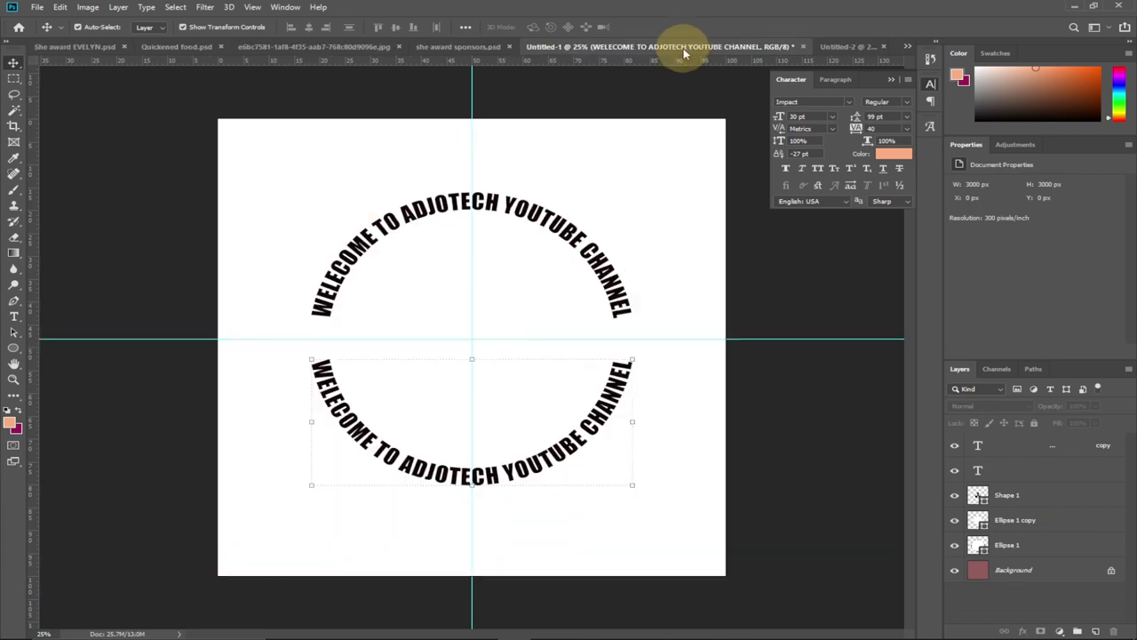
click(855, 49)
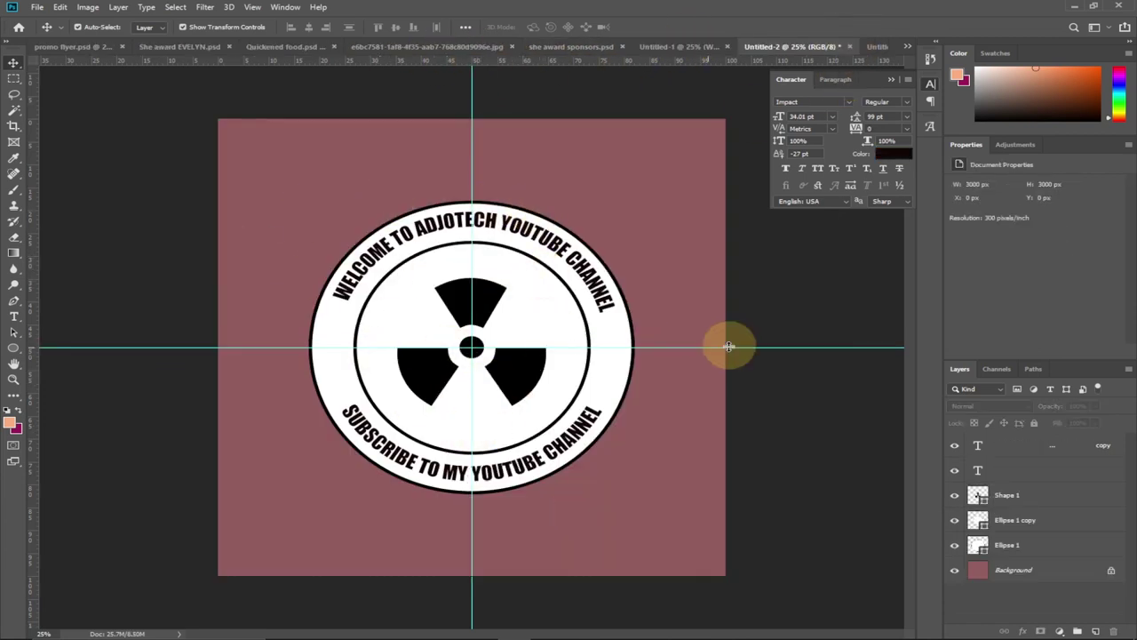